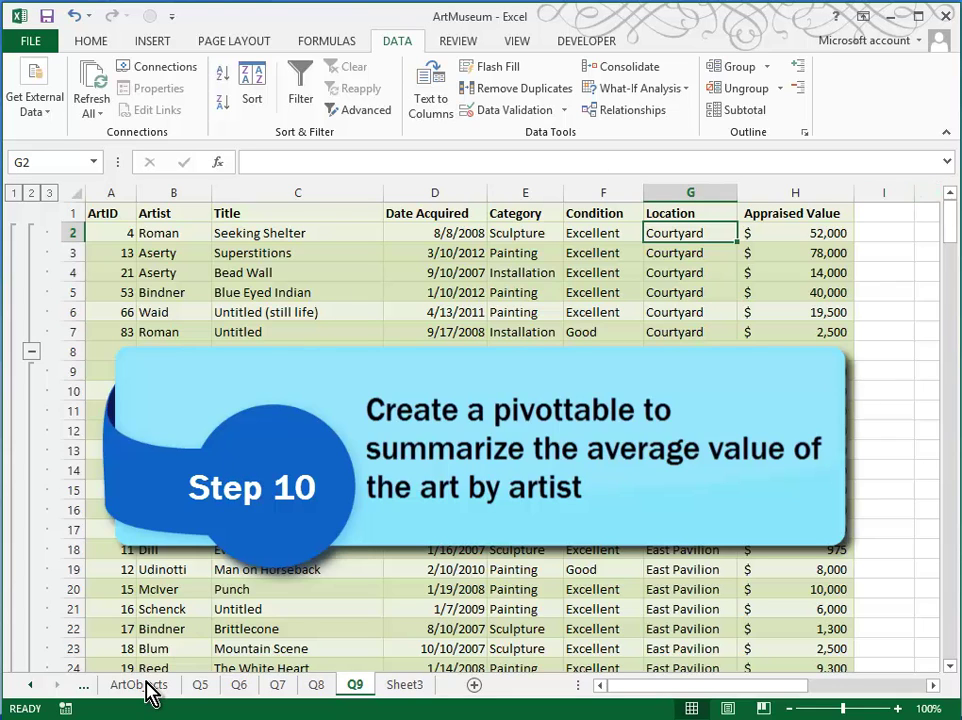
Insert a PivotTable from the ArtObjects sheet's Collection table onto a new worksheet, Sheet7
click(143, 687)
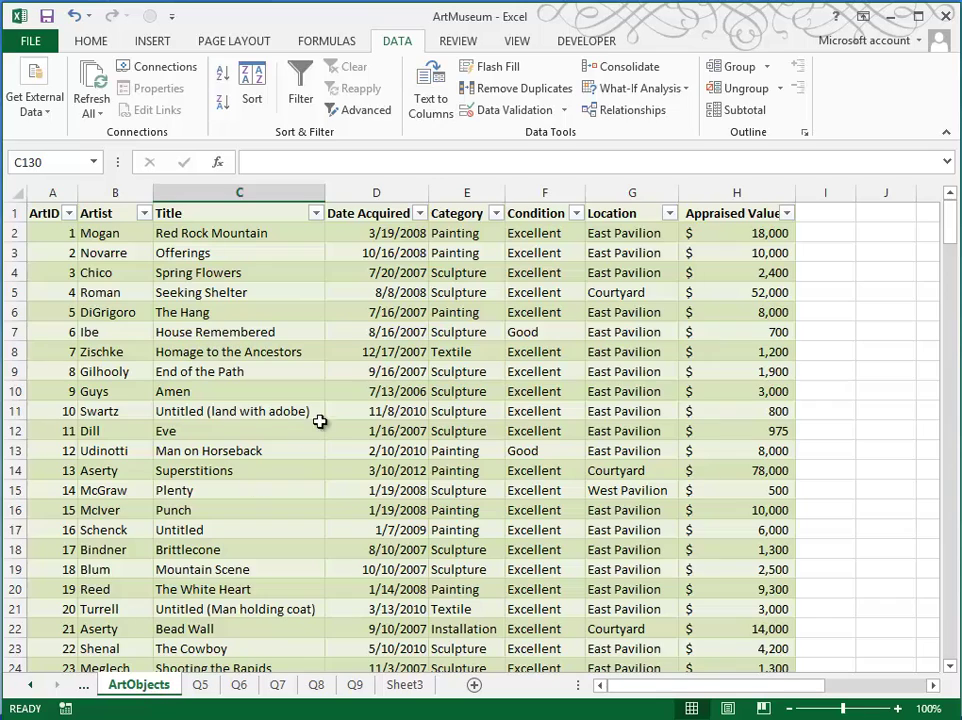
click(341, 408)
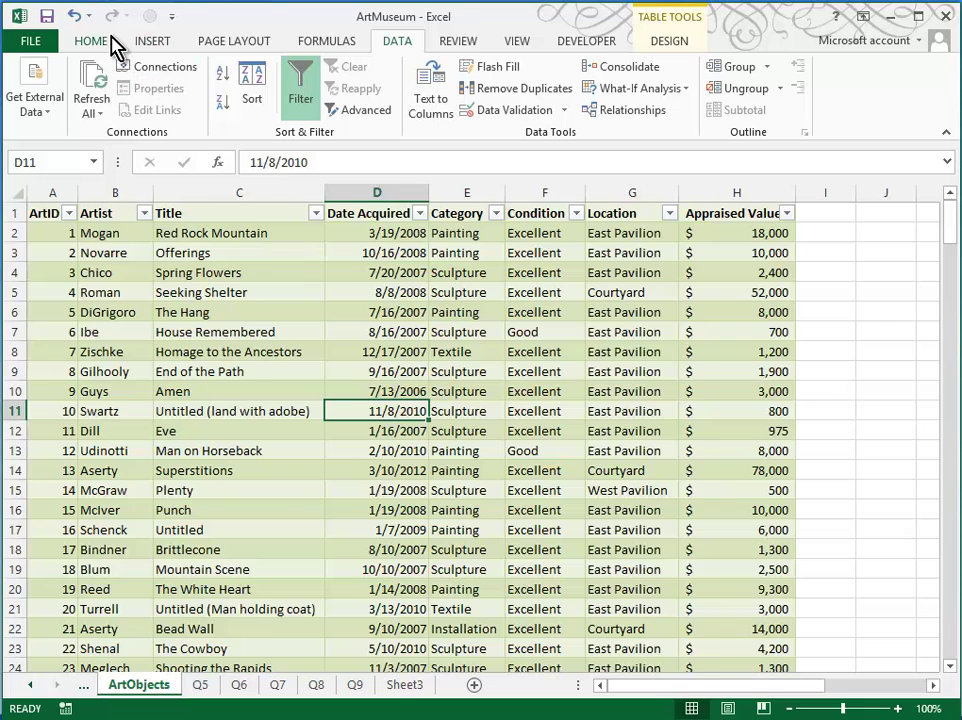
click(141, 43)
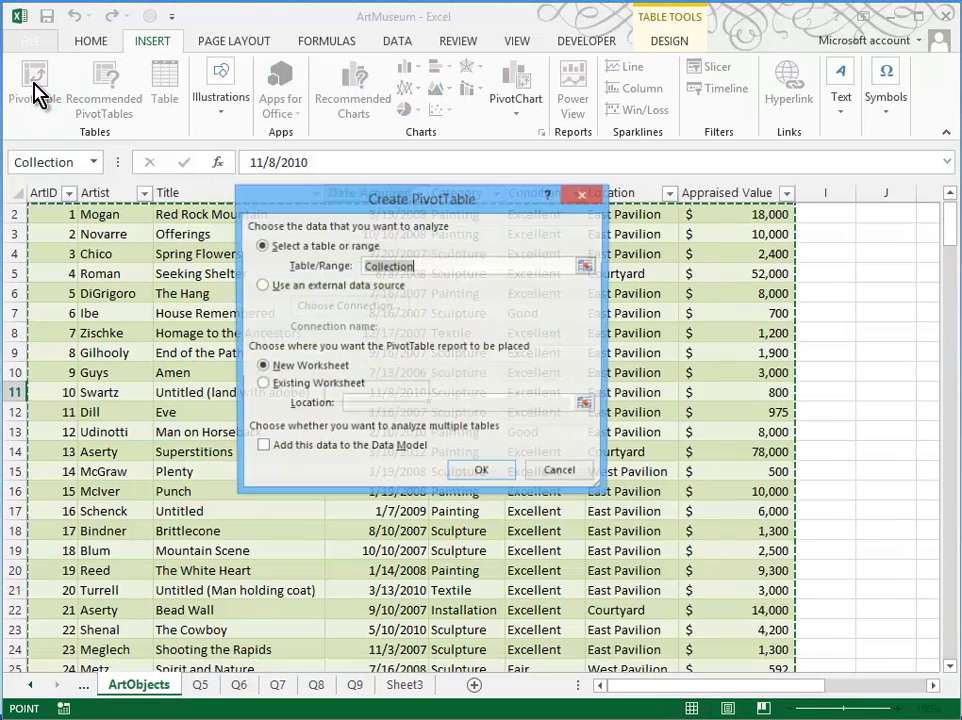
click(32, 94)
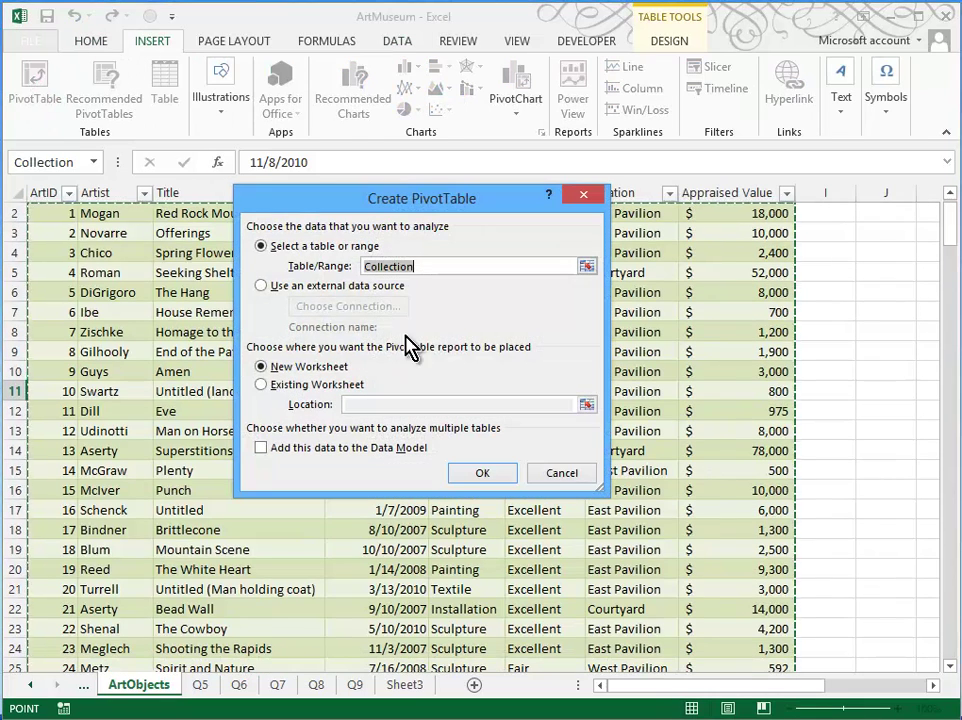
click(419, 264)
double_click(416, 268)
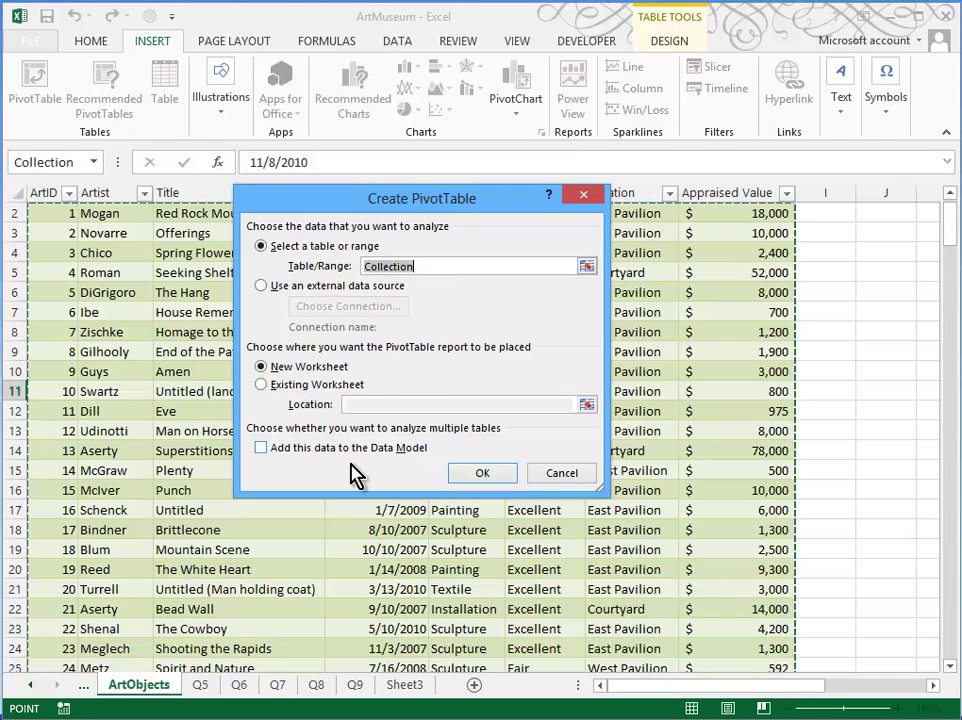
click(481, 474)
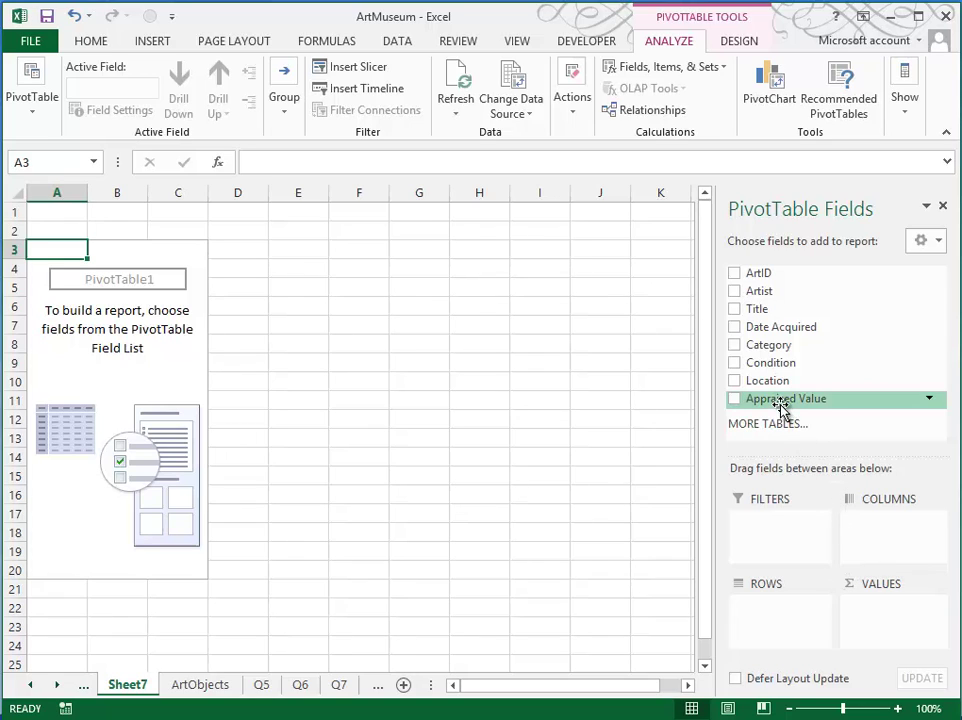
Add Appraised Value to the PivotTable values, showing Sum of Appraised Value 1144623
drag(776, 404, 906, 627)
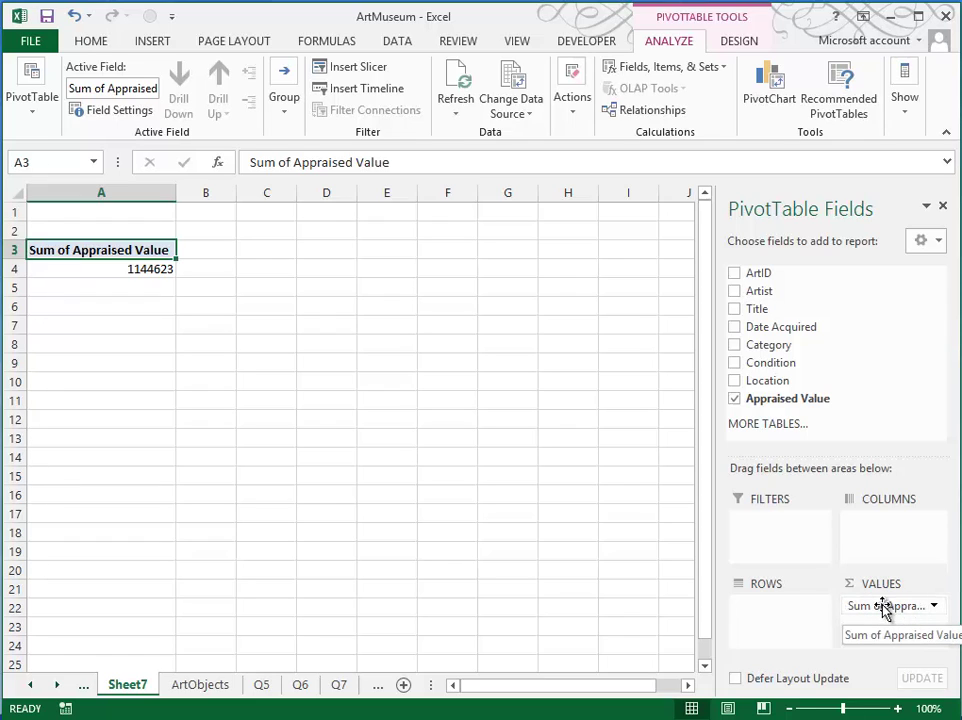
Summarize Appraised Value by Average, name it Average Appraised Value, and format as currency with 0 decimals
click(934, 608)
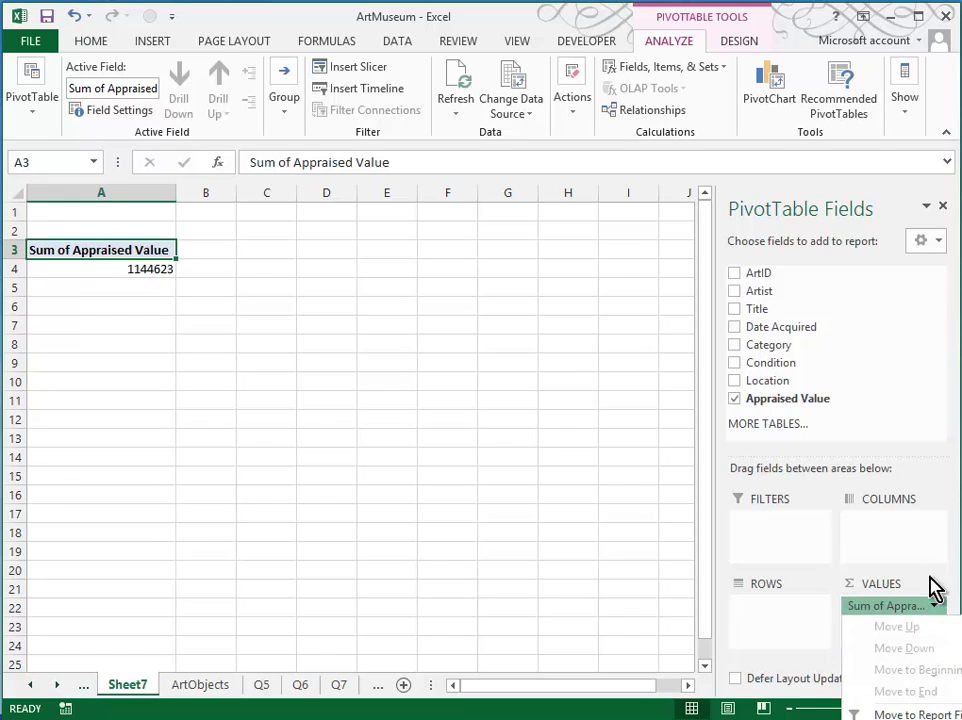
key(n)
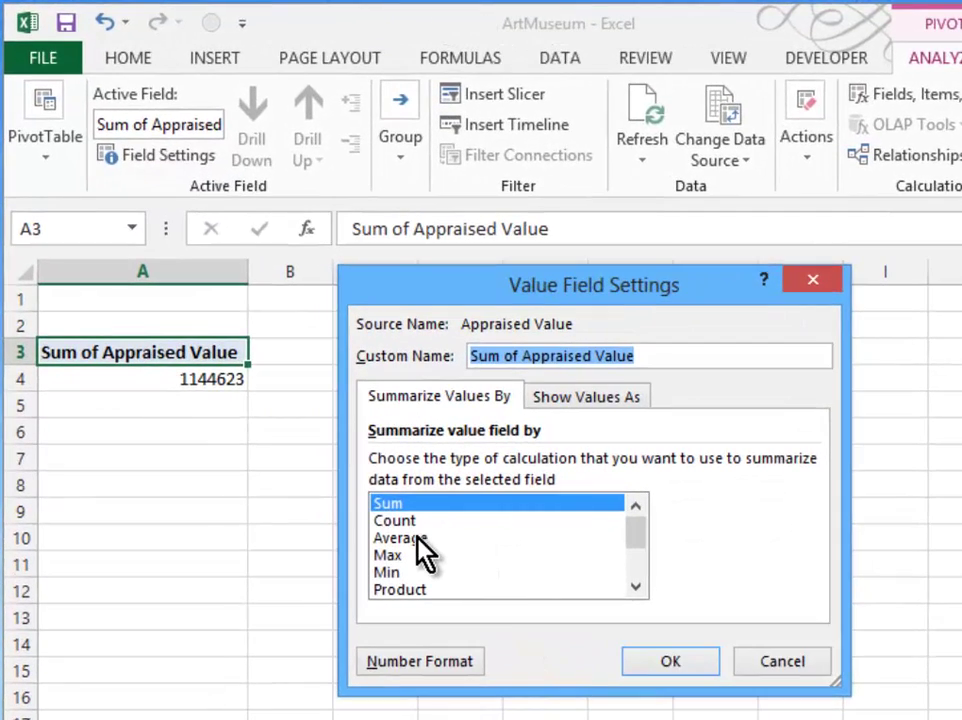
click(418, 538)
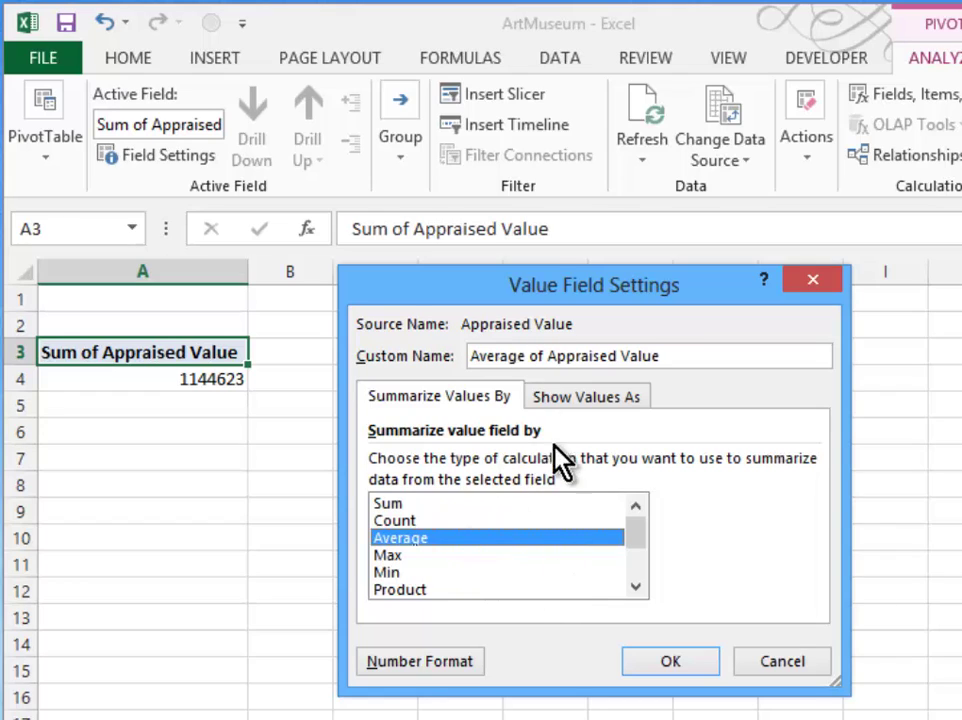
click(549, 356)
key(BackSpace)
key(BackSpace)
key(BackSpace)
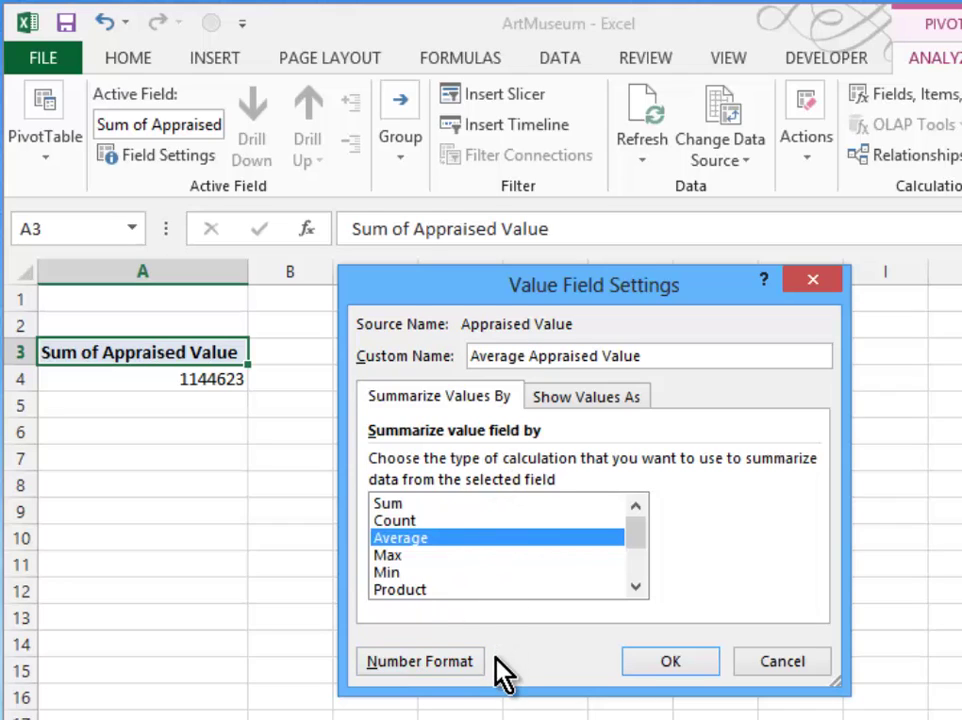
click(440, 663)
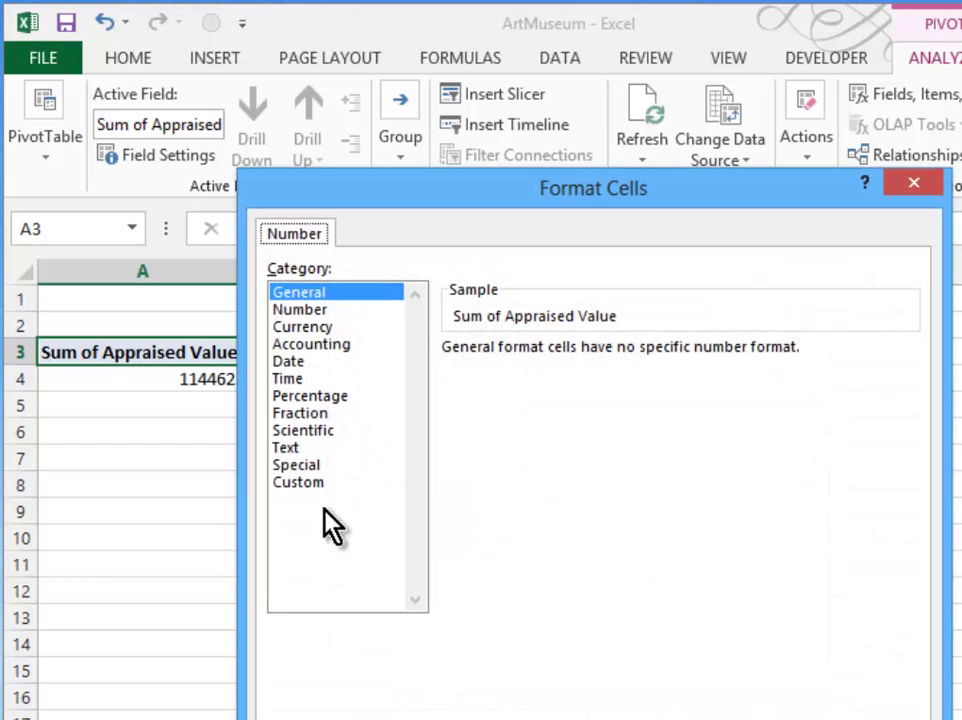
click(305, 328)
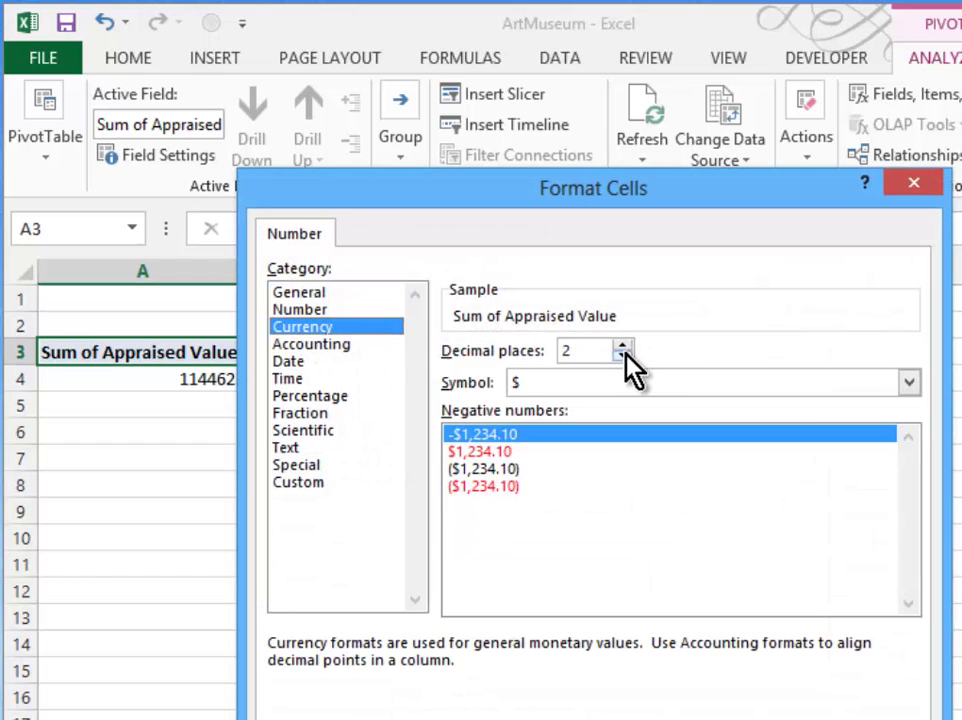
click(622, 357)
click(622, 357)
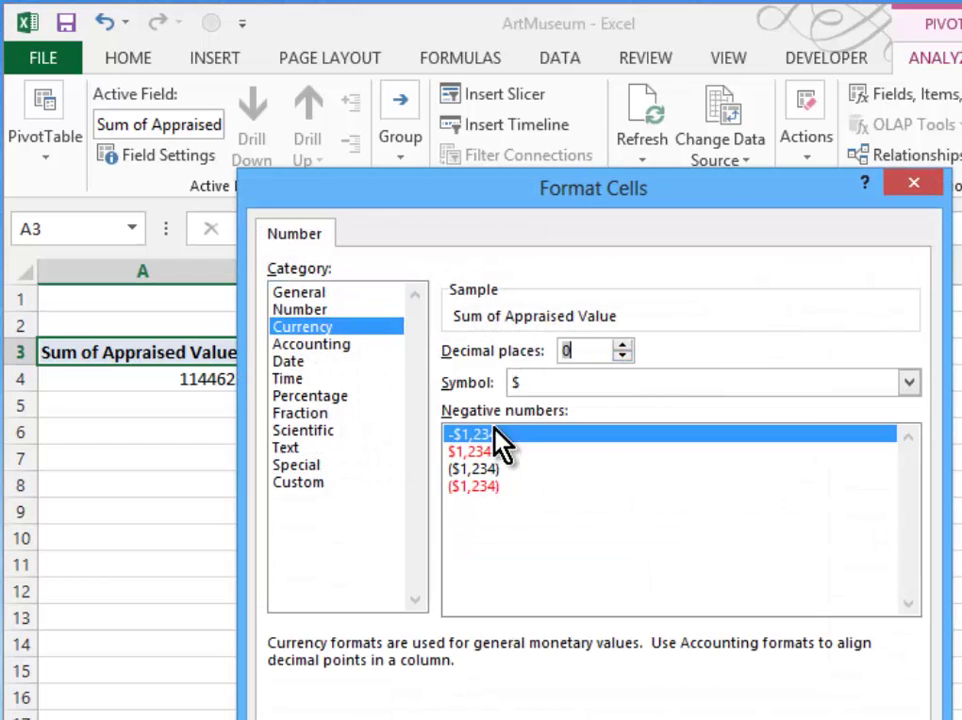
click(709, 712)
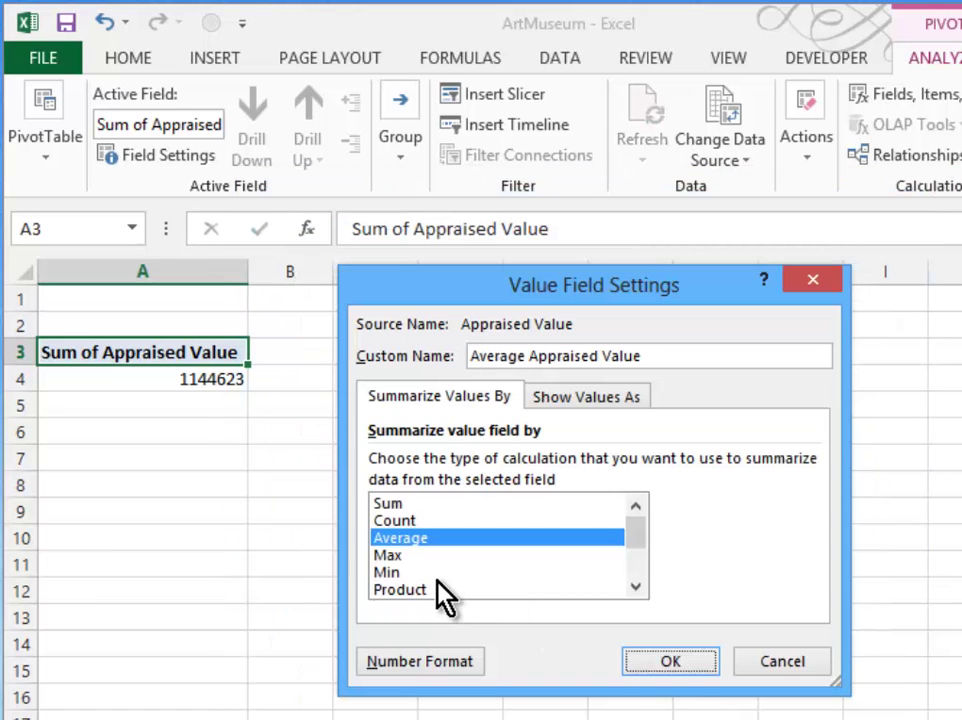
click(668, 663)
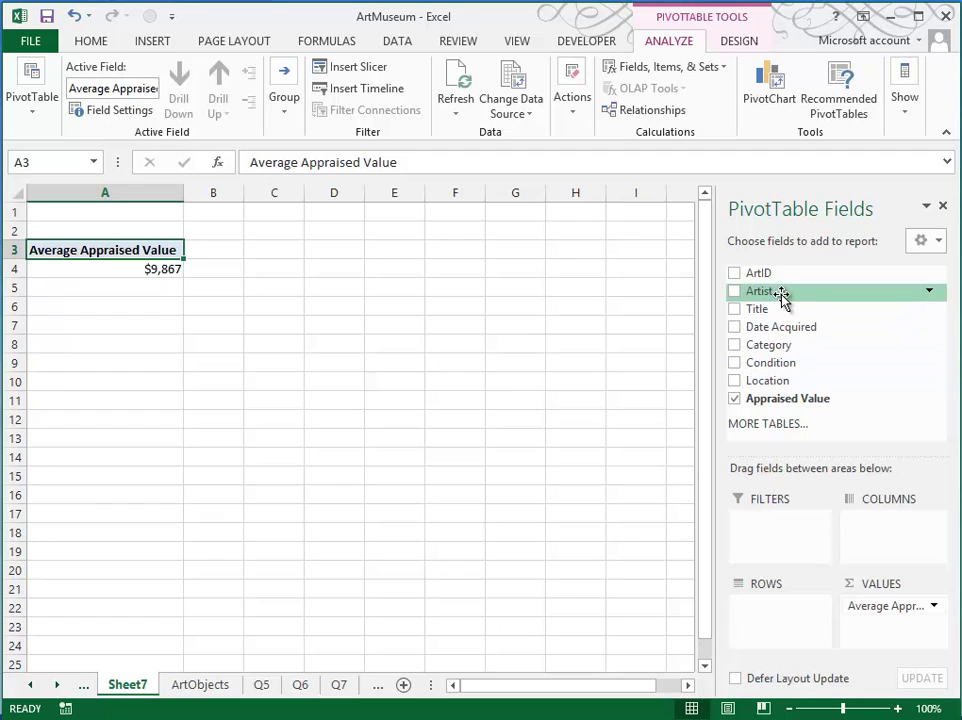
Add Artist to the PivotTable rows to list each artist's average appraised value
drag(781, 297, 779, 612)
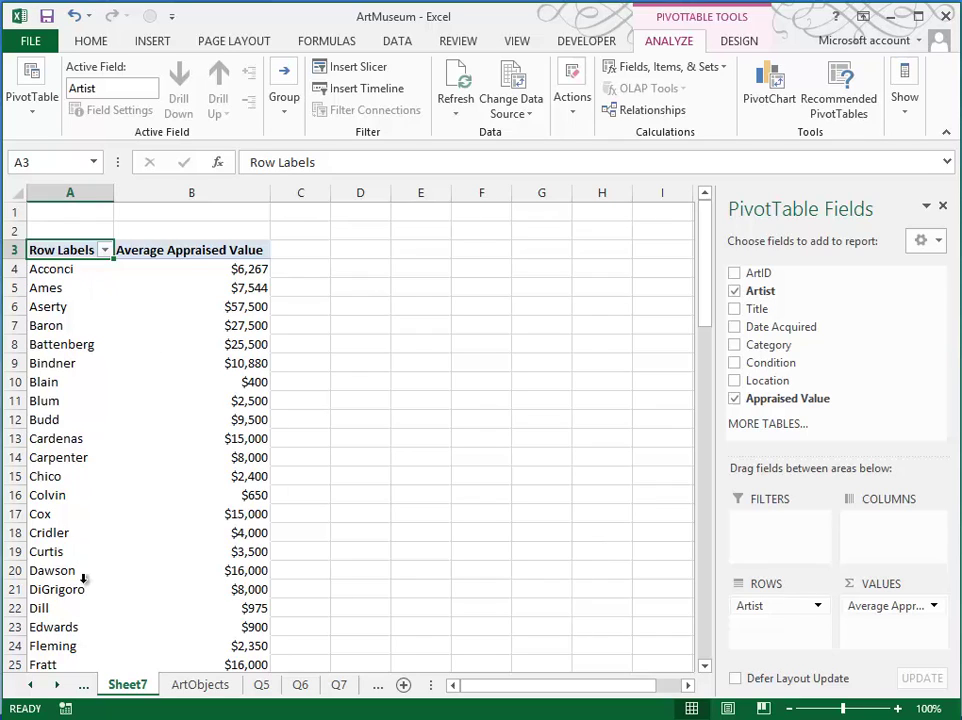
mouse_move(233, 284)
mouse_move(122, 398)
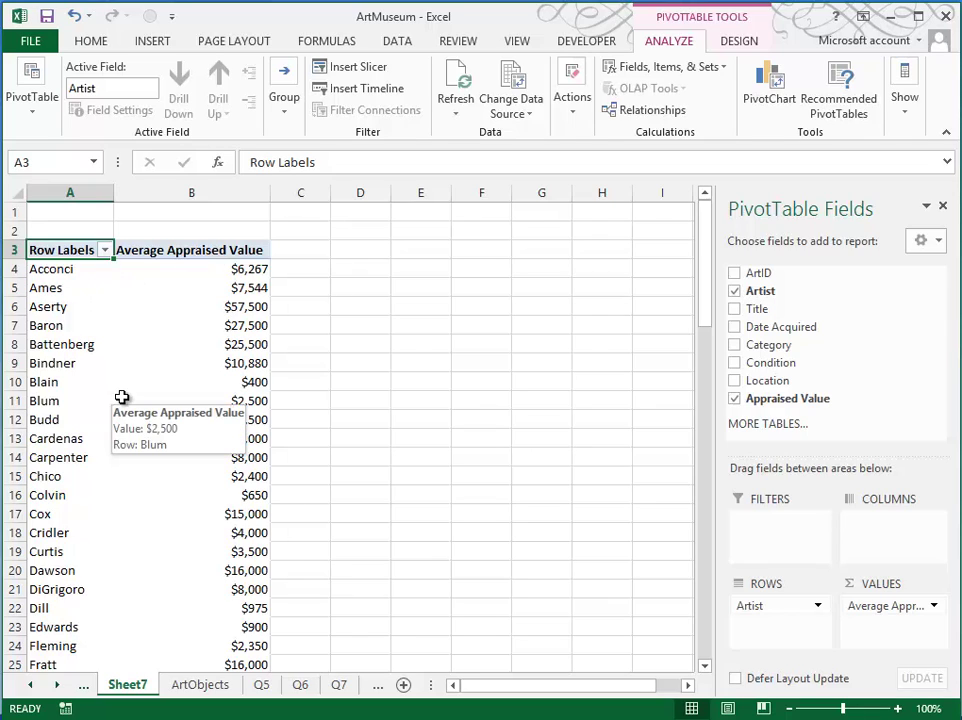
Rename the Sheet7 tab to Q10-11
double_click(129, 686)
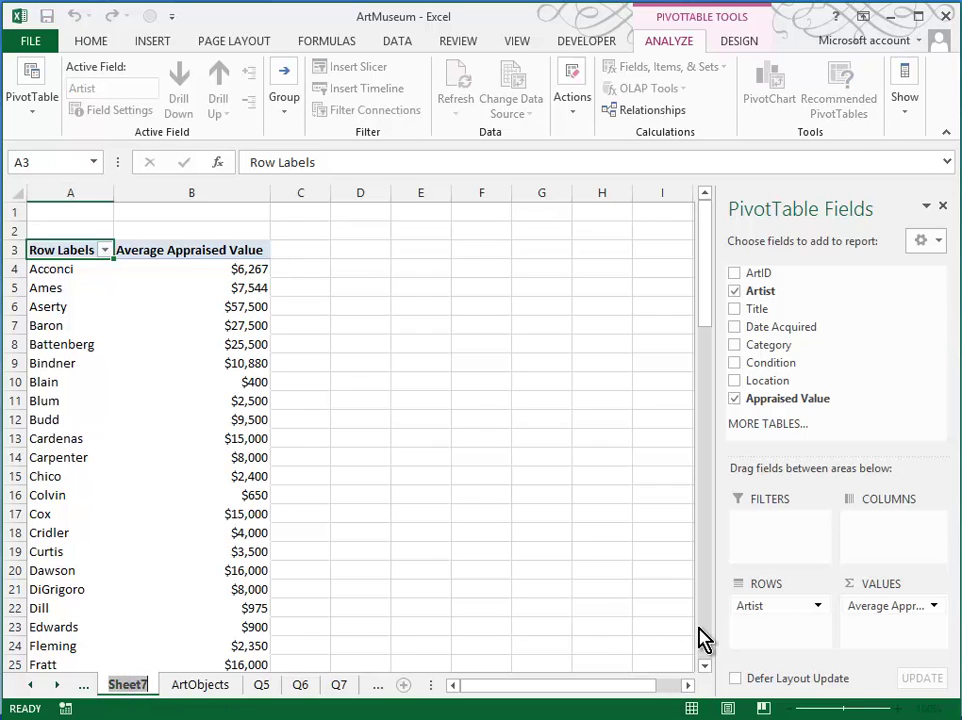
text(Q10-11)
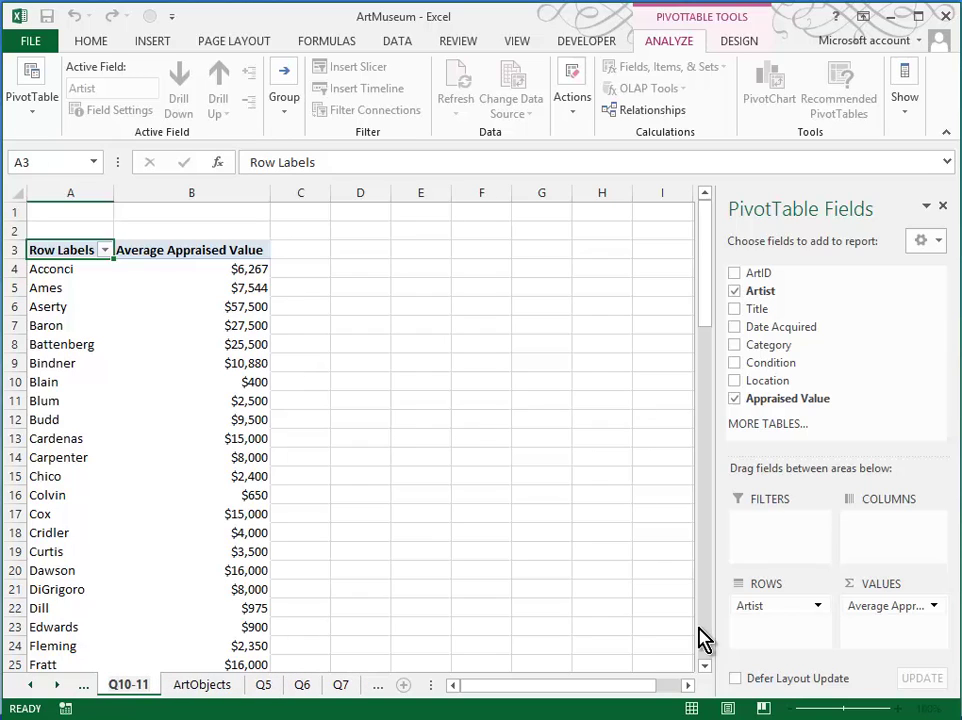
key(Return)
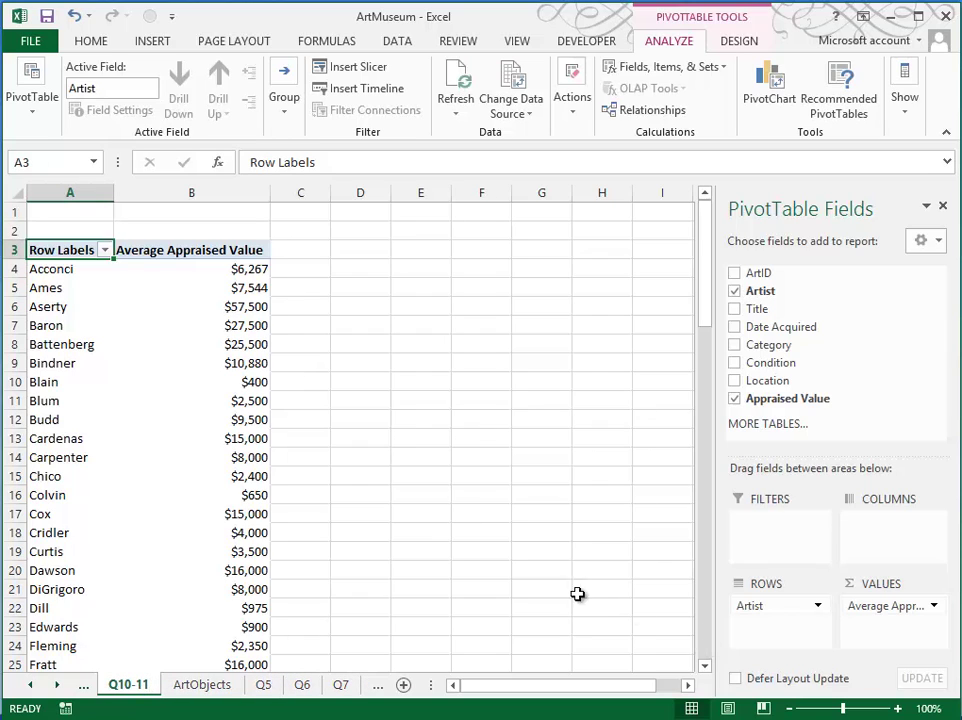
mouse_move(170, 370)
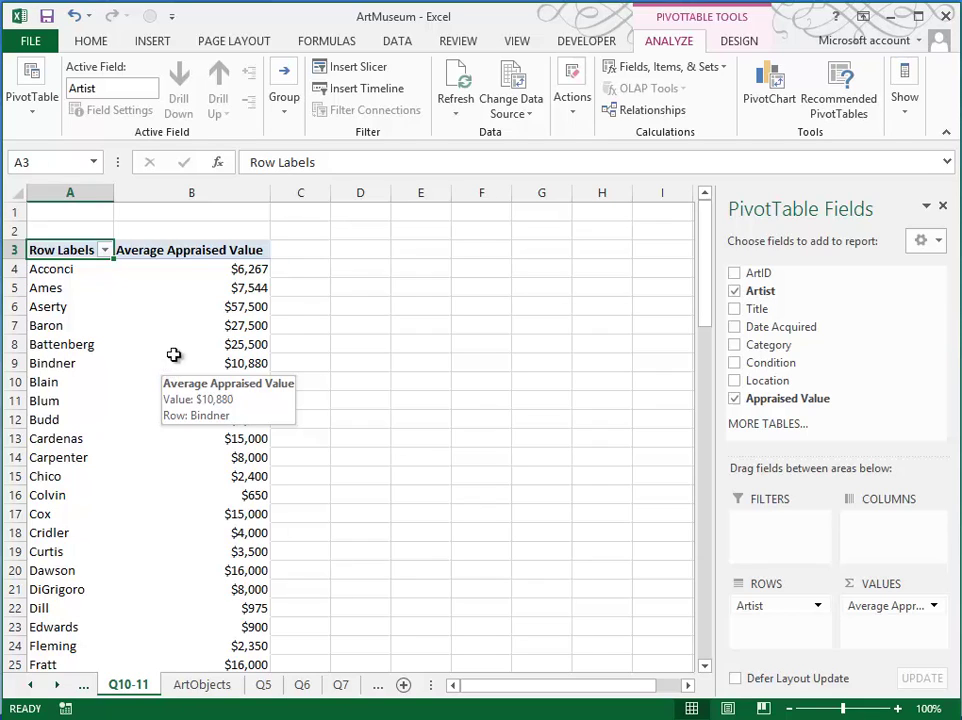
Sort the artists' average appraised values largest to smallest, putting Aserty's $57,500 first
click(238, 270)
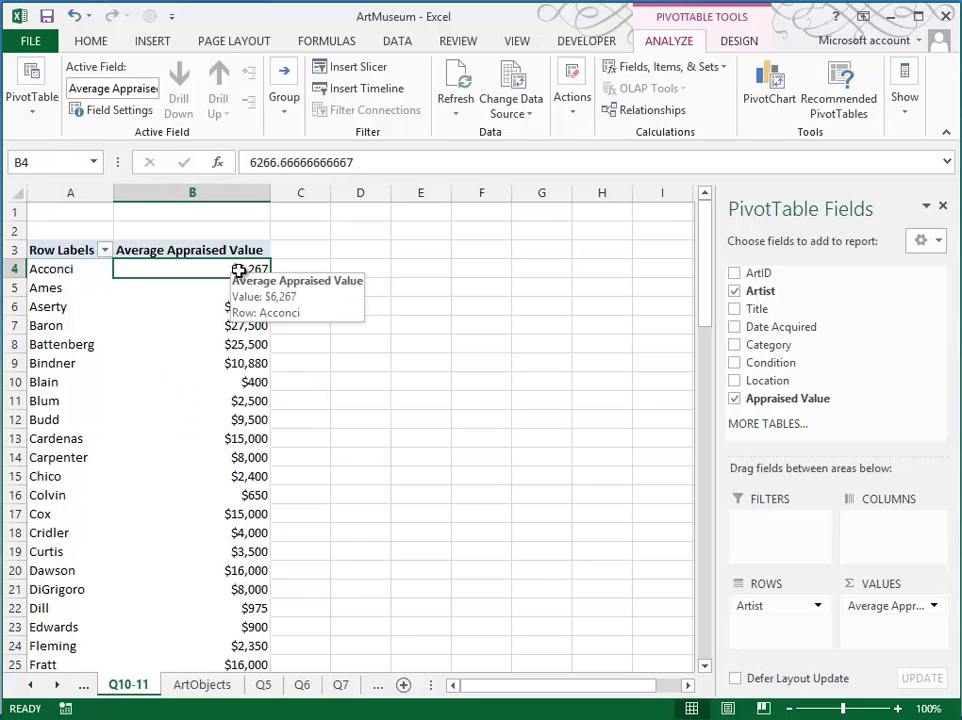
click(92, 42)
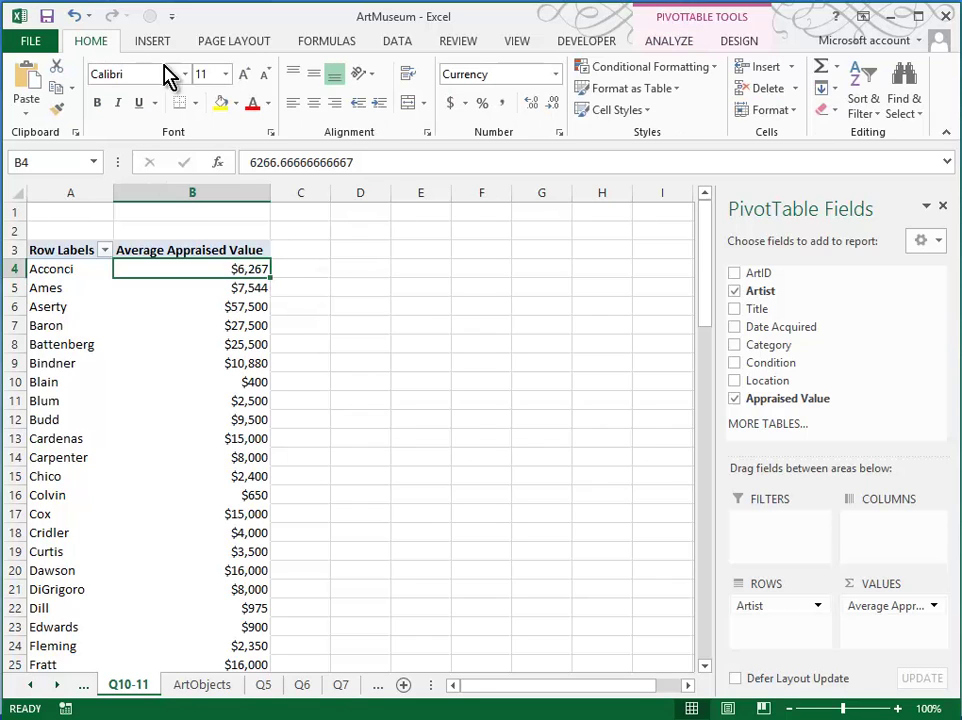
click(863, 84)
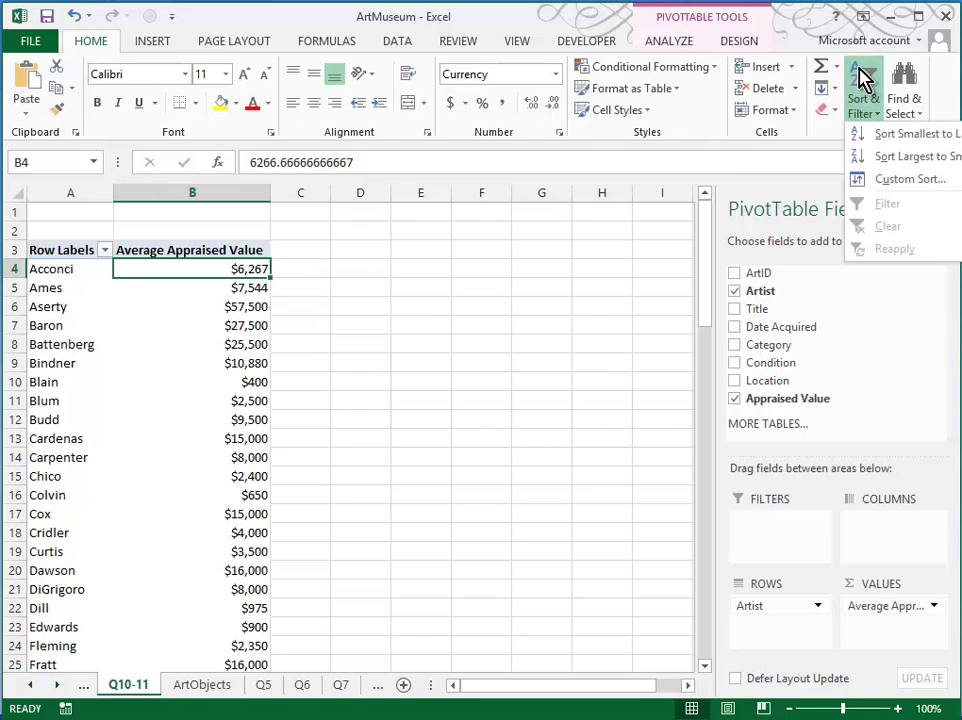
click(900, 158)
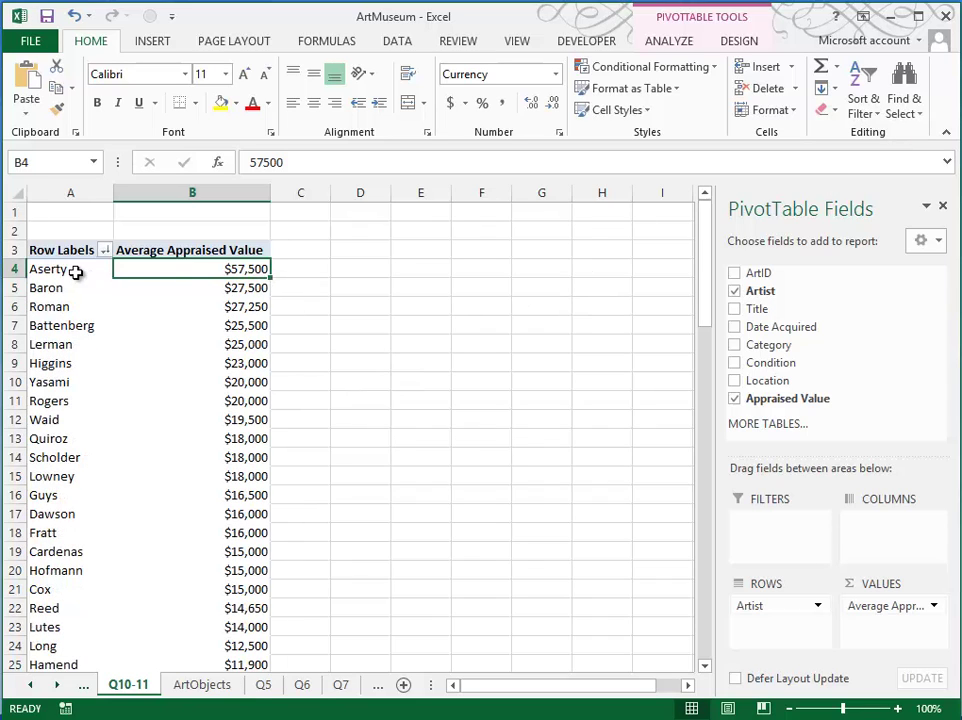
mouse_move(206, 270)
Move the Q10-11 sheet tab to sit right after Q9
drag(362, 686, 300, 696)
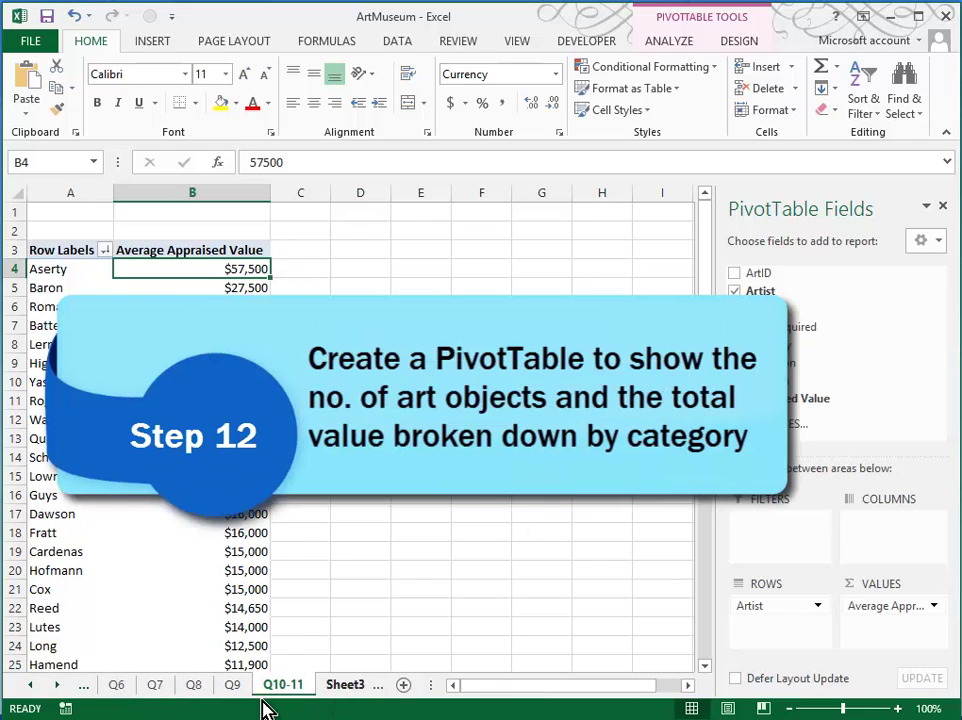
click(28, 686)
click(28, 686)
click(28, 686)
From the ArtObjects Collection table, insert a second PivotTable on a new worksheet, Sheet8
click(236, 688)
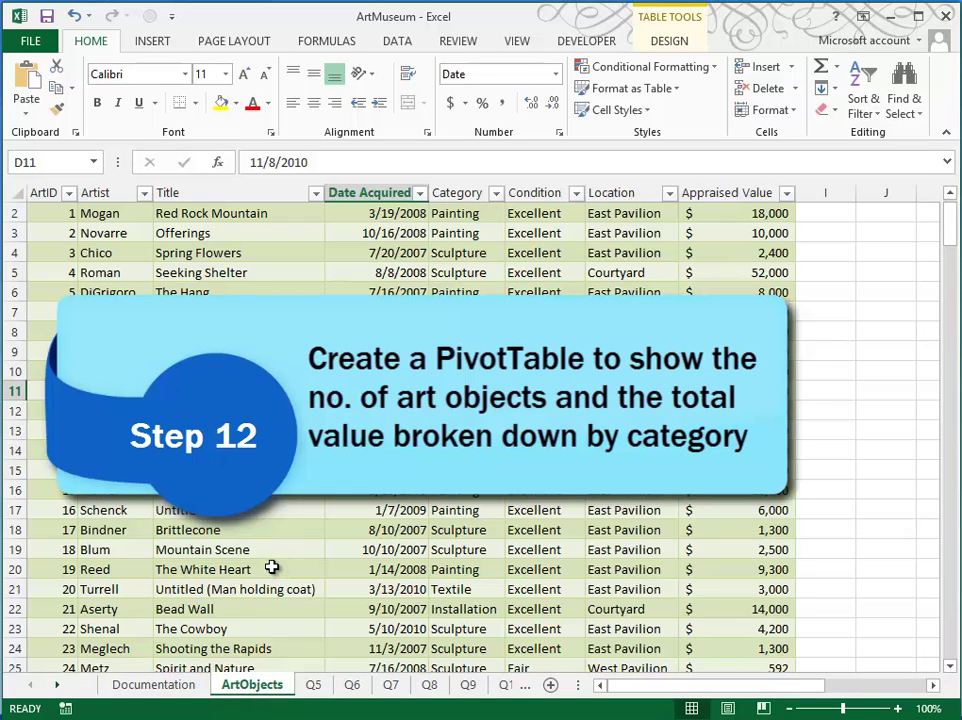
click(146, 44)
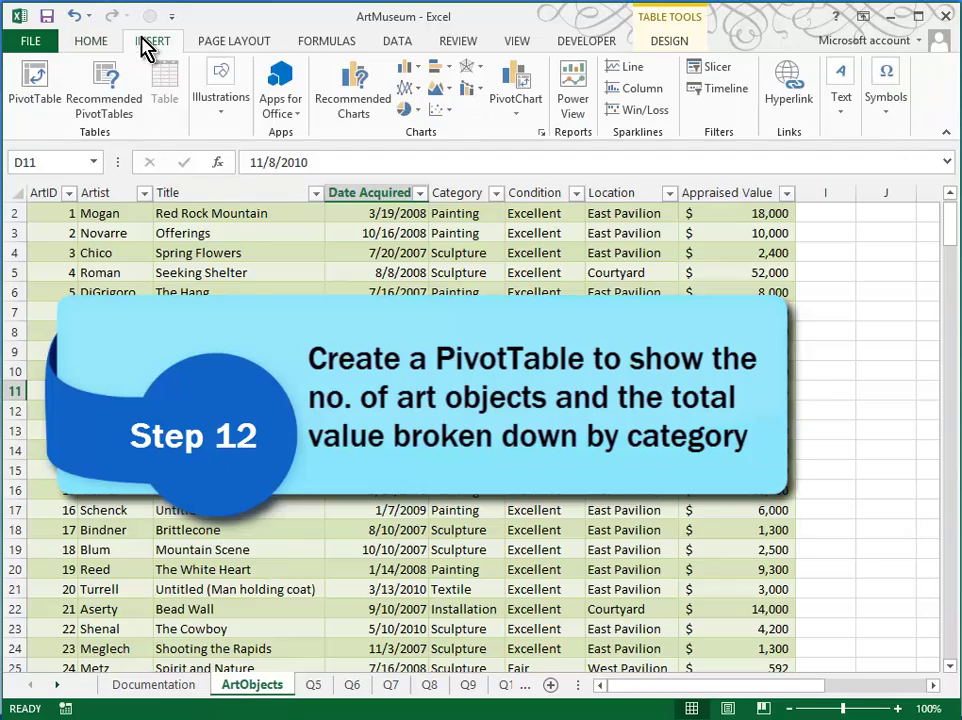
click(28, 95)
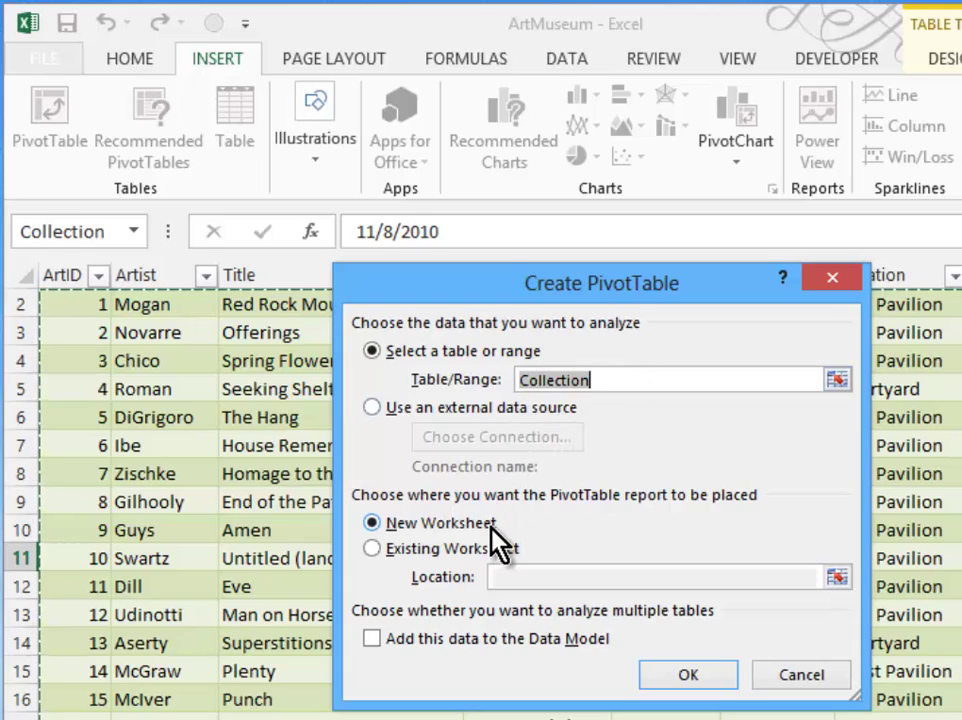
click(716, 678)
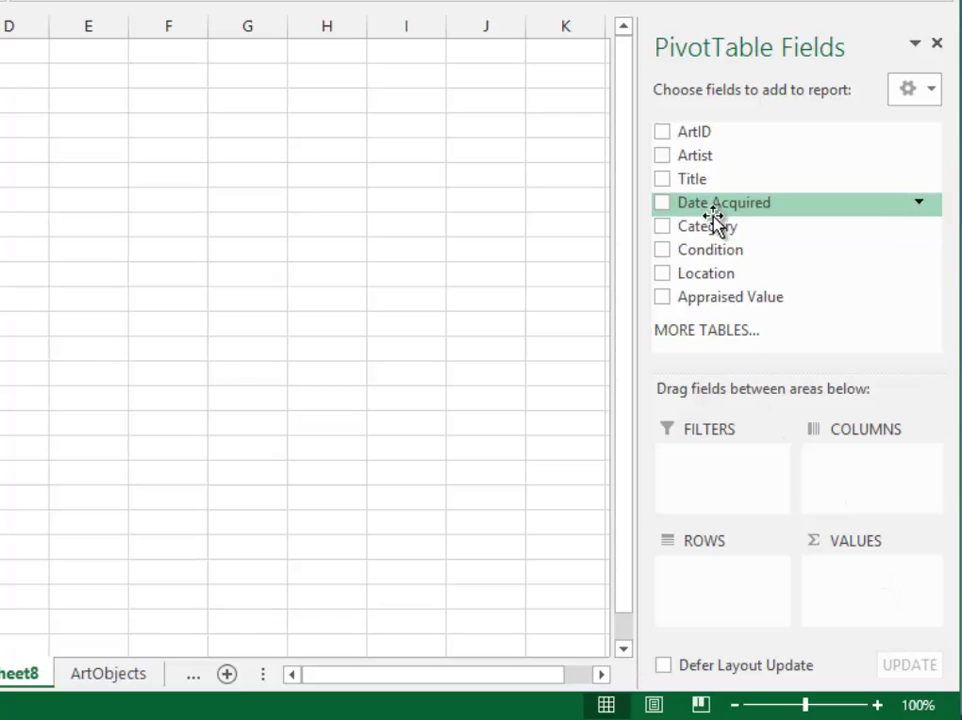
Add Appraised Value and ArtID to the values, setting ArtID to Count named Number of ArtID
drag(737, 300, 874, 584)
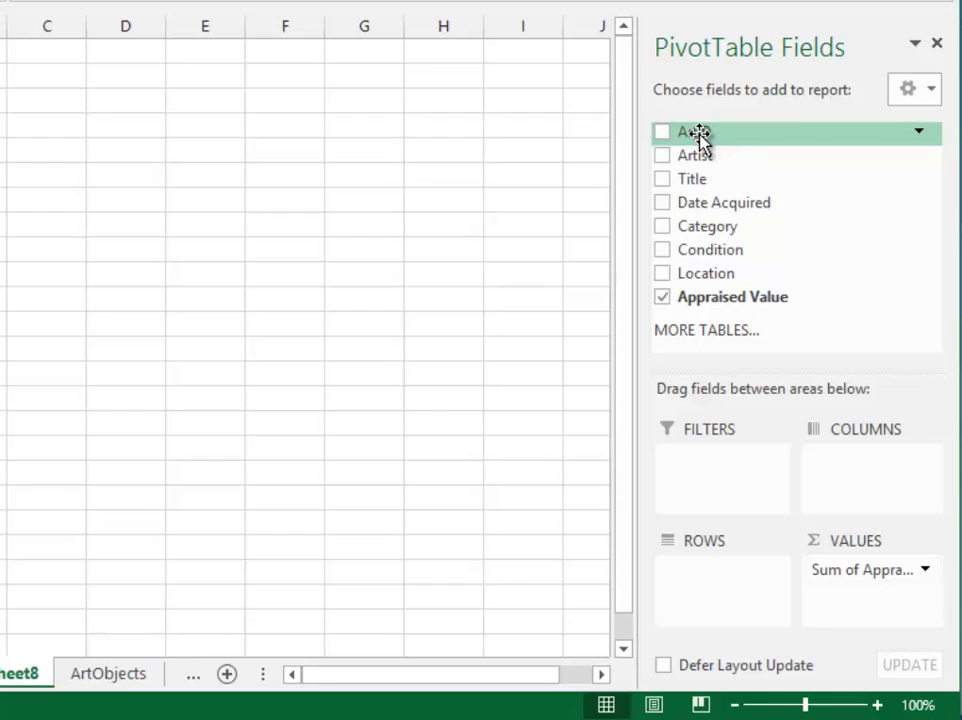
drag(697, 135, 863, 607)
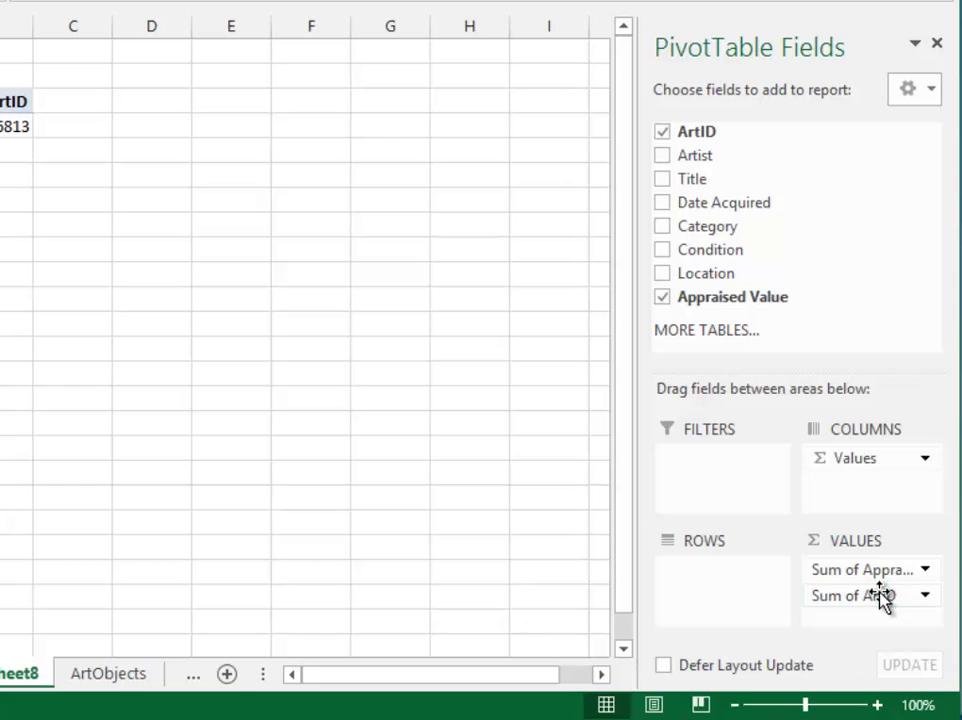
click(880, 597)
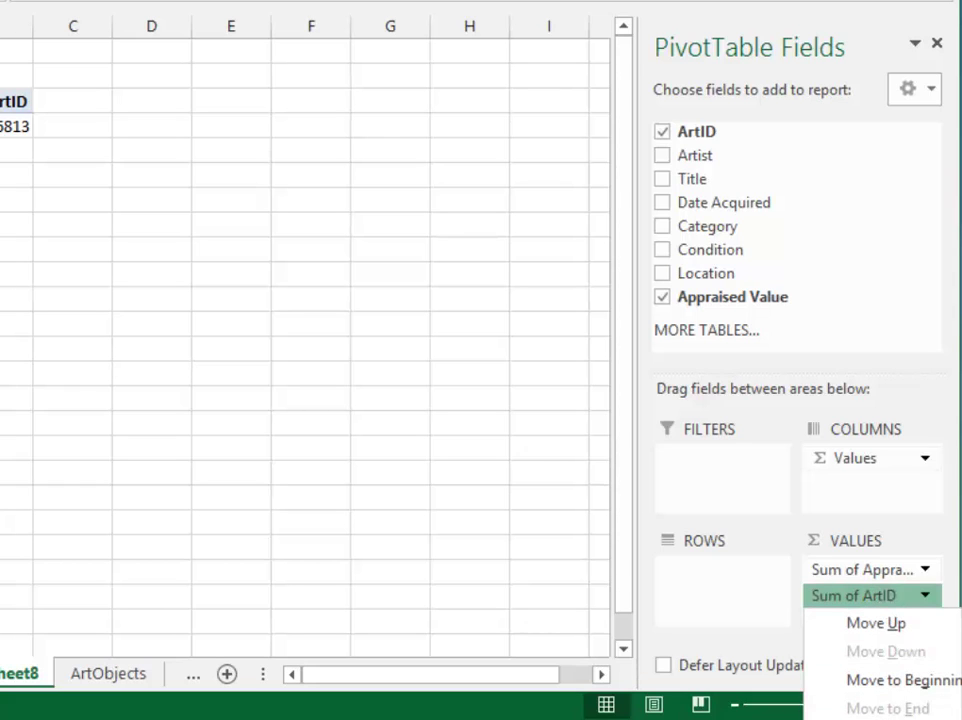
key(n)
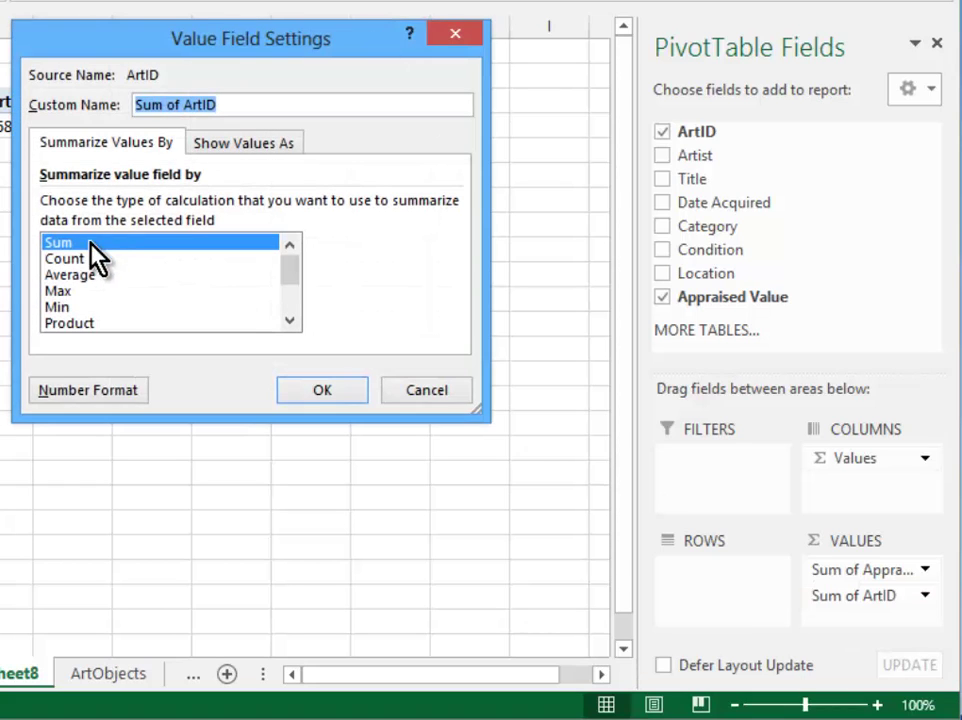
click(78, 258)
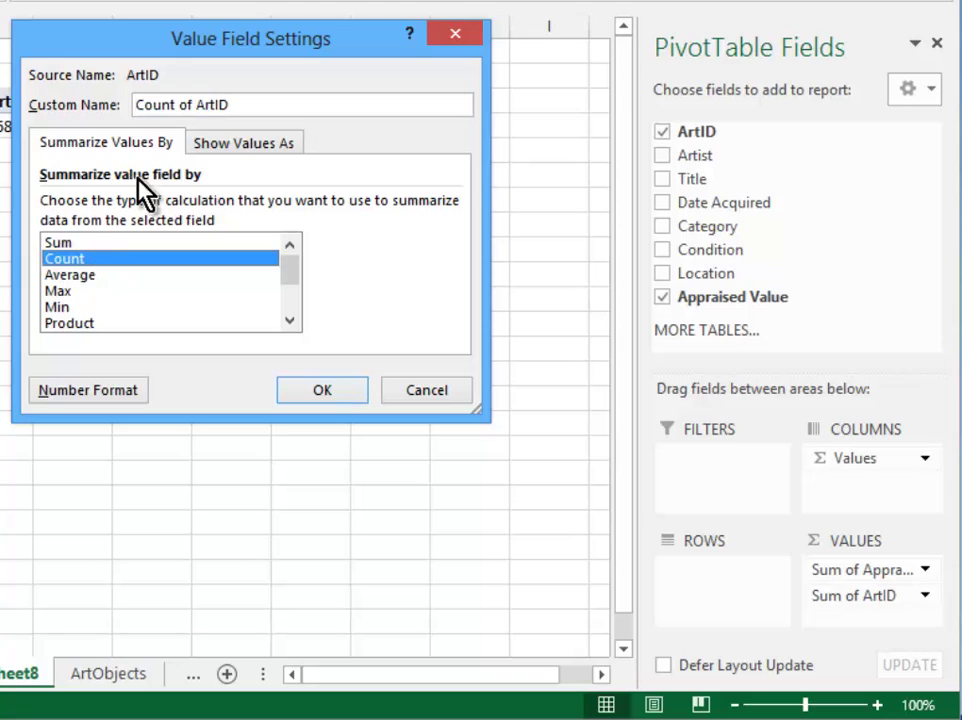
click(195, 104)
key(BackSpace)
key(BackSpace)
key(BackSpace)
key(BackSpace)
key(BackSpace)
key(BackSpace)
key(BackSpace)
key(BackSpace)
key(BackSpace)
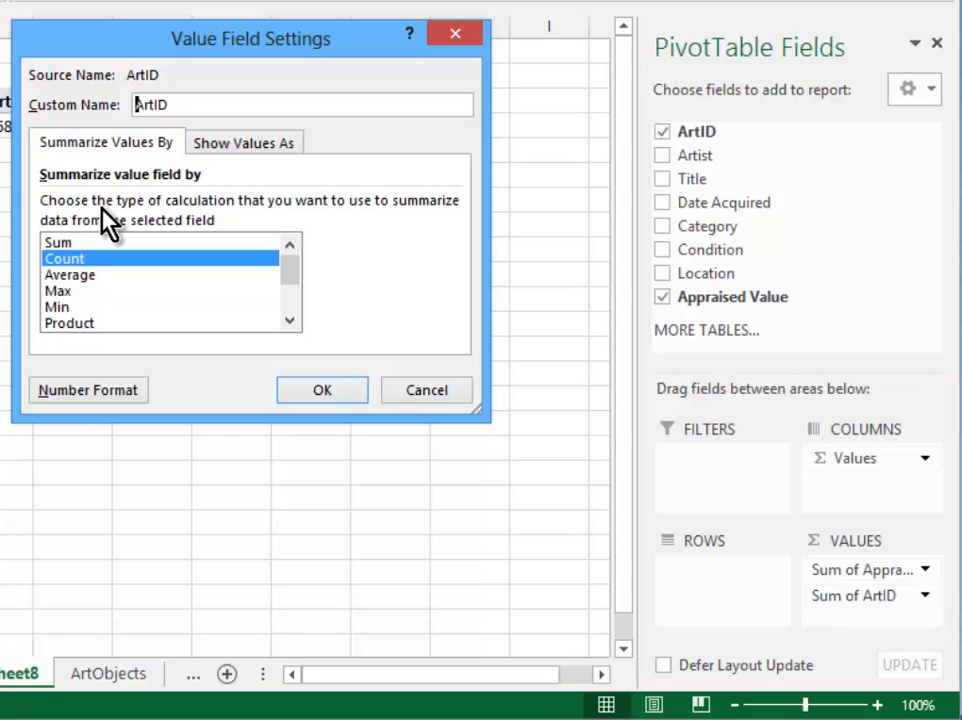
text(Number of)
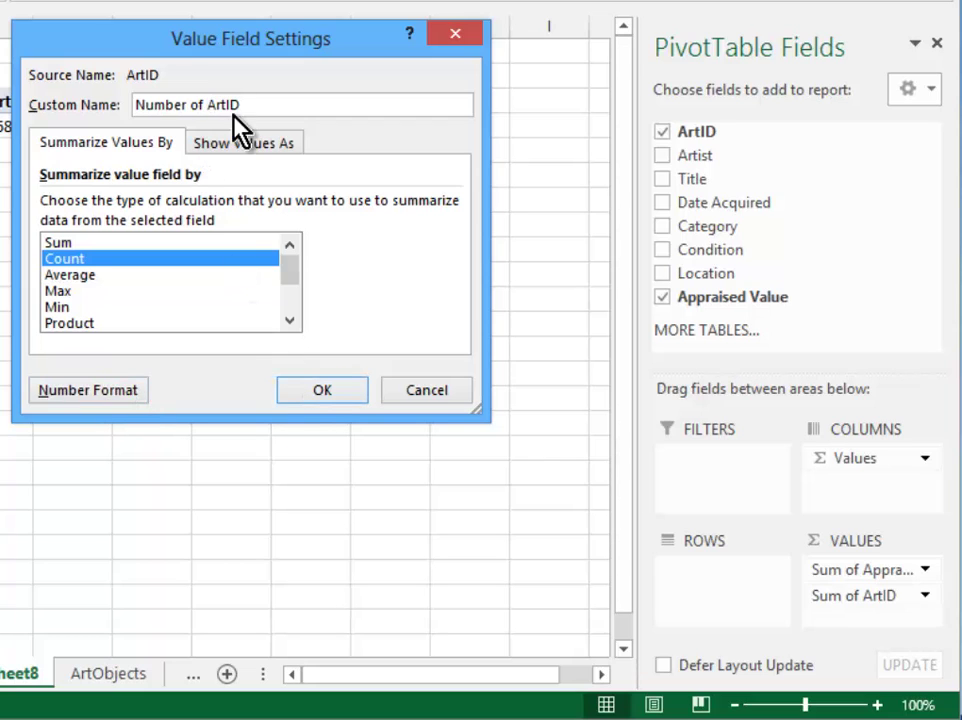
Rename Sum of Appraised Value to Total Appraised Value and place it below Number of ArtID
click(322, 396)
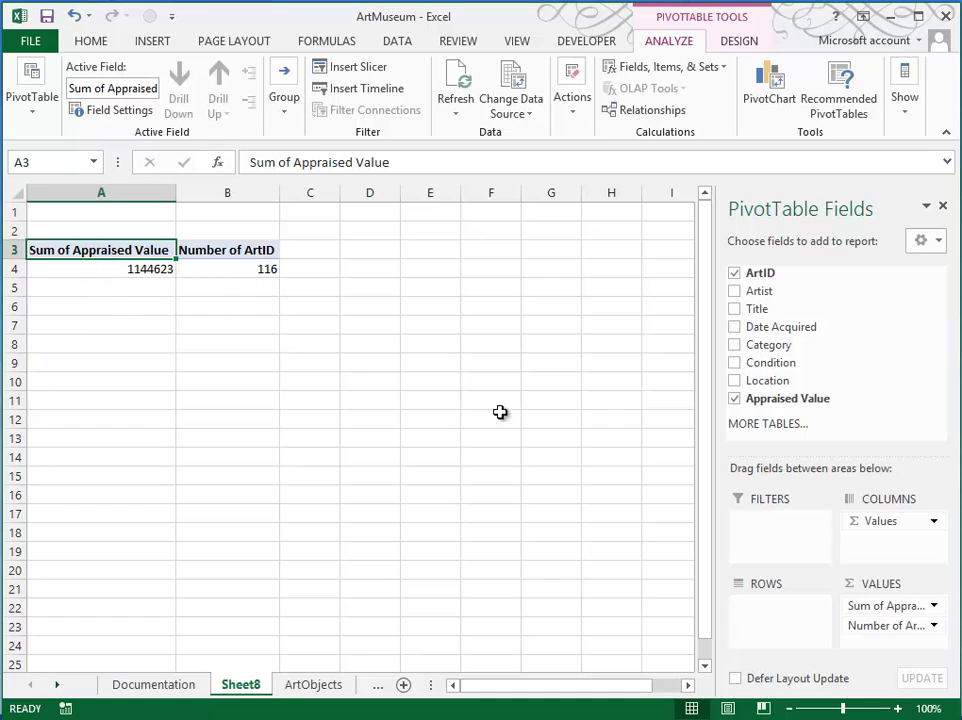
click(904, 606)
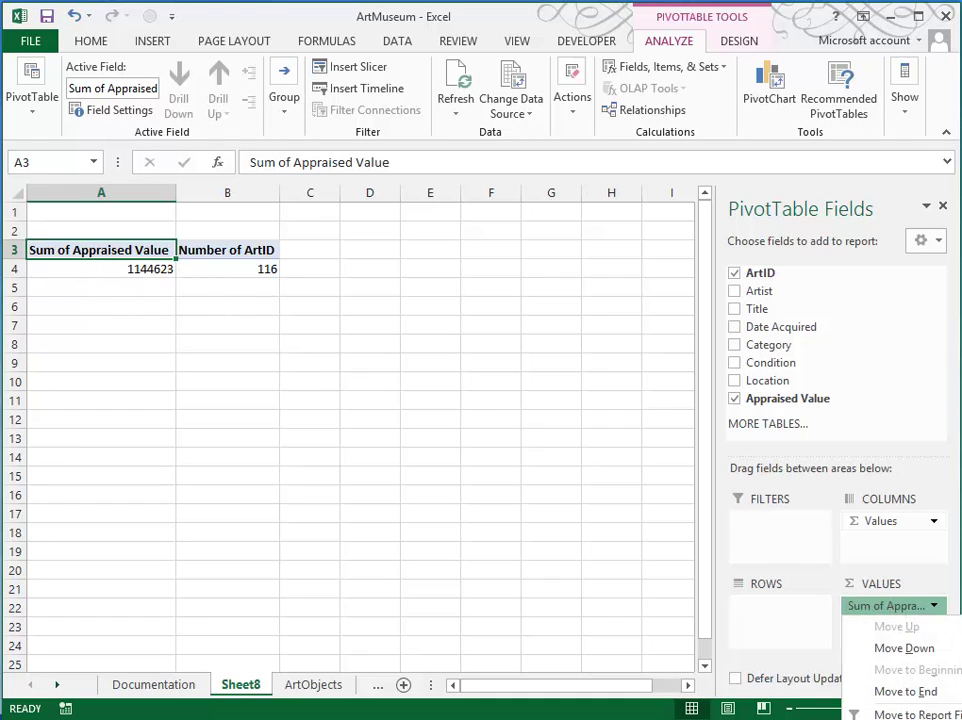
click(905, 719)
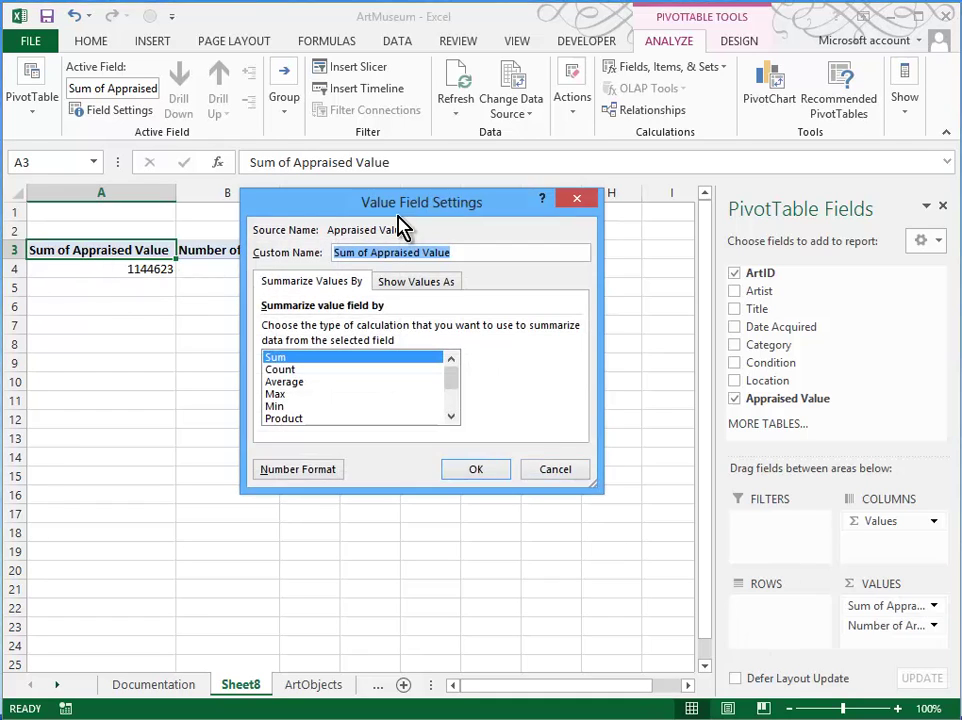
drag(370, 253, 305, 293)
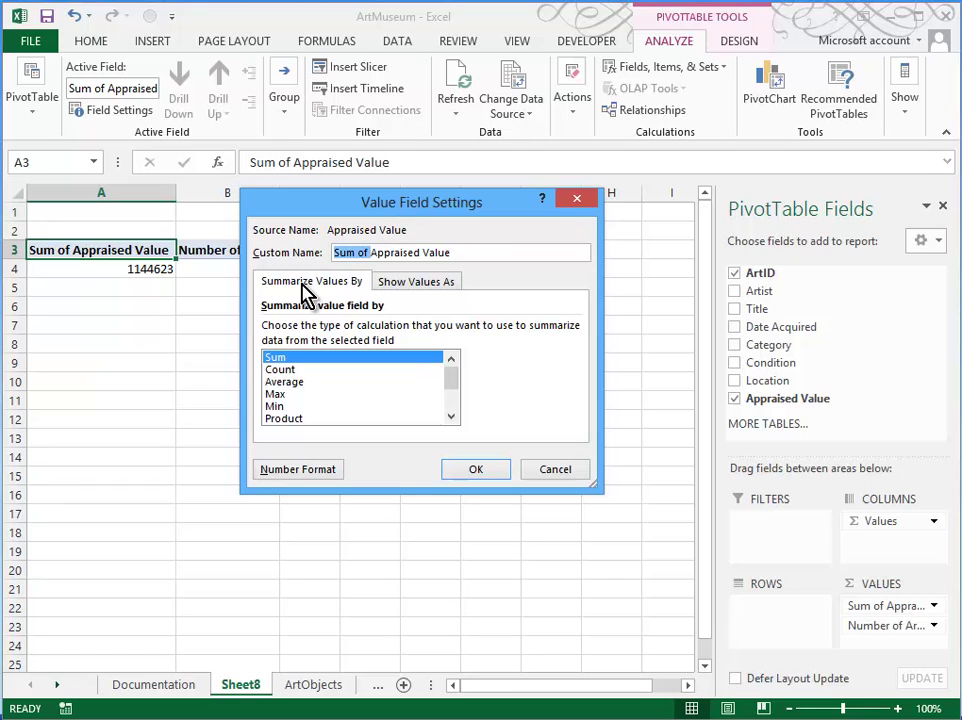
key(BackSpace)
text(Total)
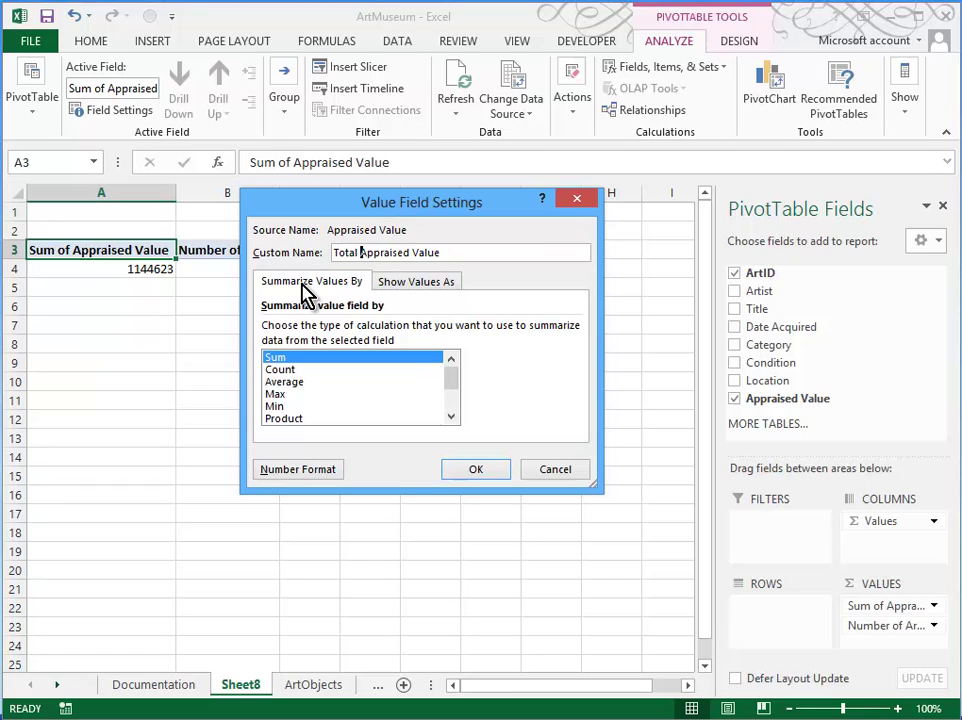
click(468, 472)
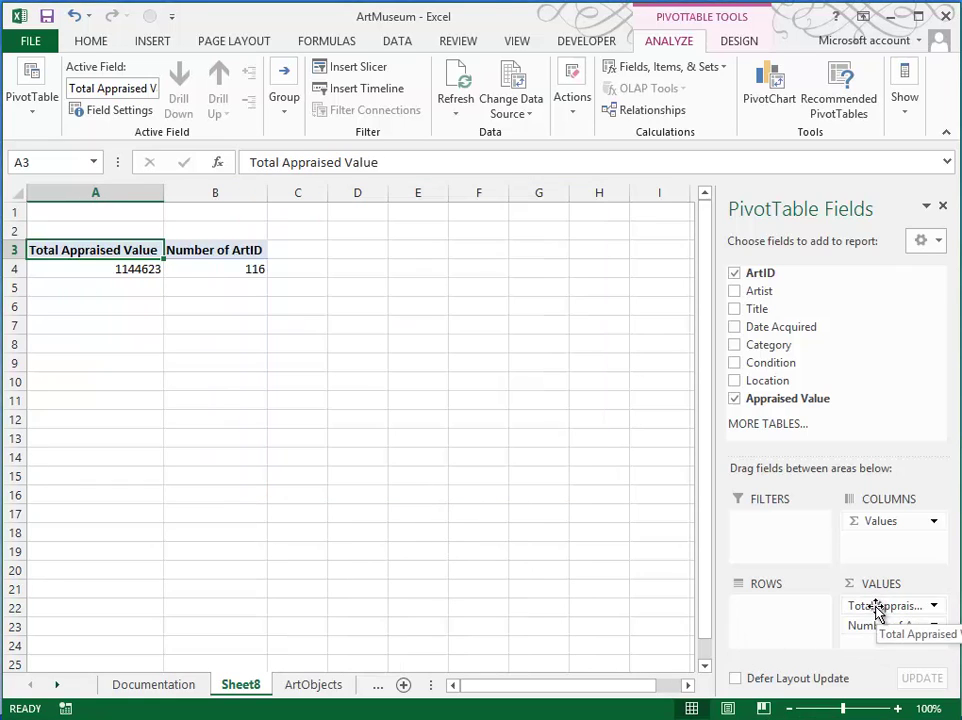
drag(880, 607, 893, 636)
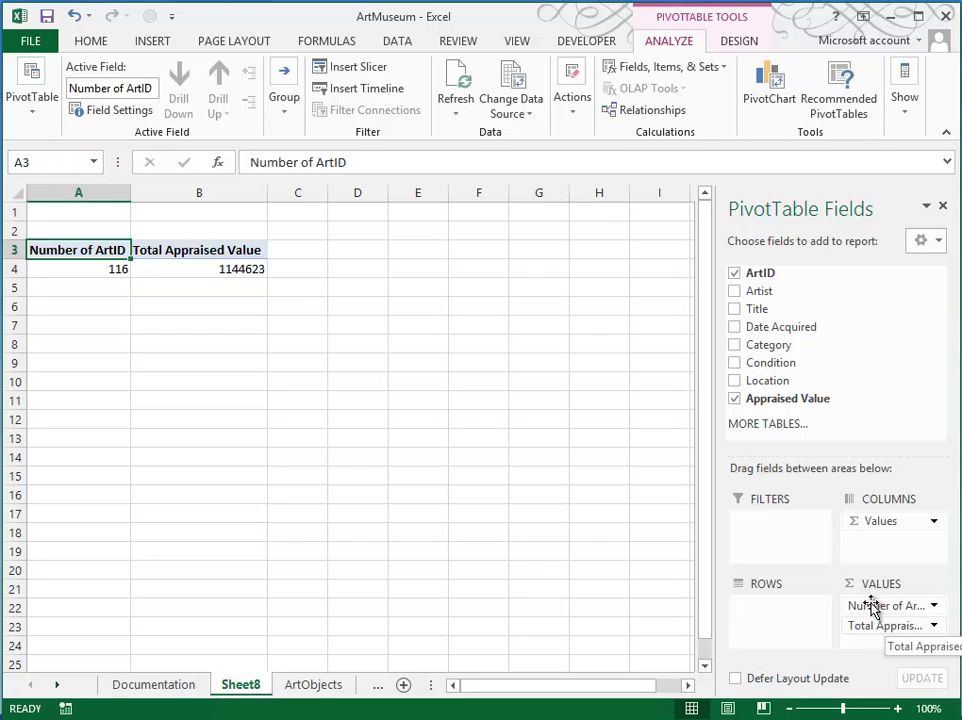
Add Category to the rows, giving per-category counts and totals, e.g. Painting 57 and 682639
drag(764, 345, 788, 622)
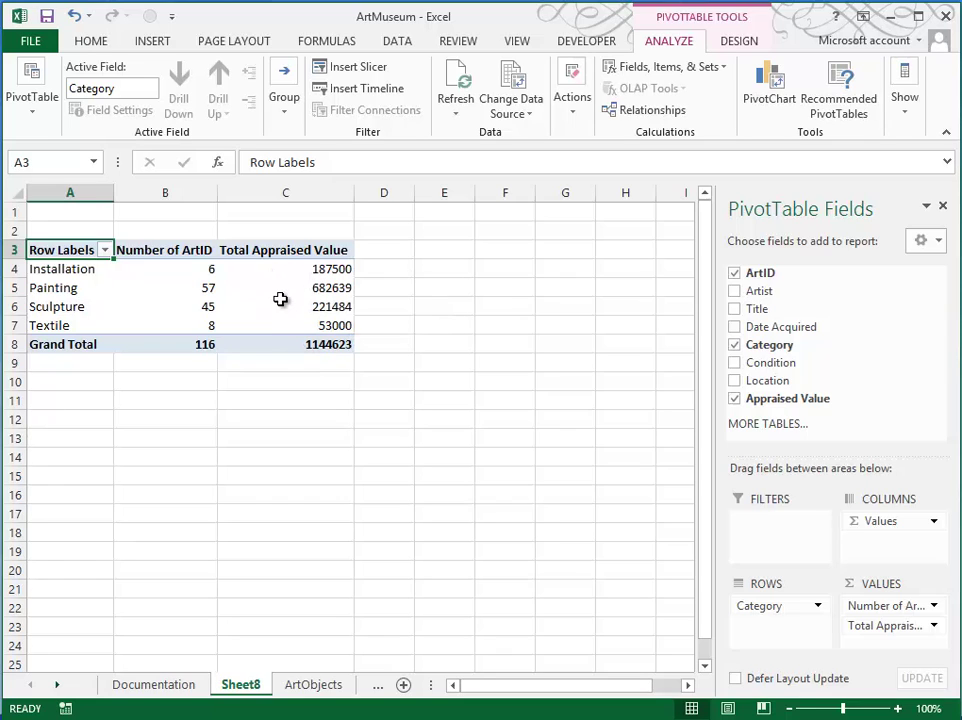
click(93, 44)
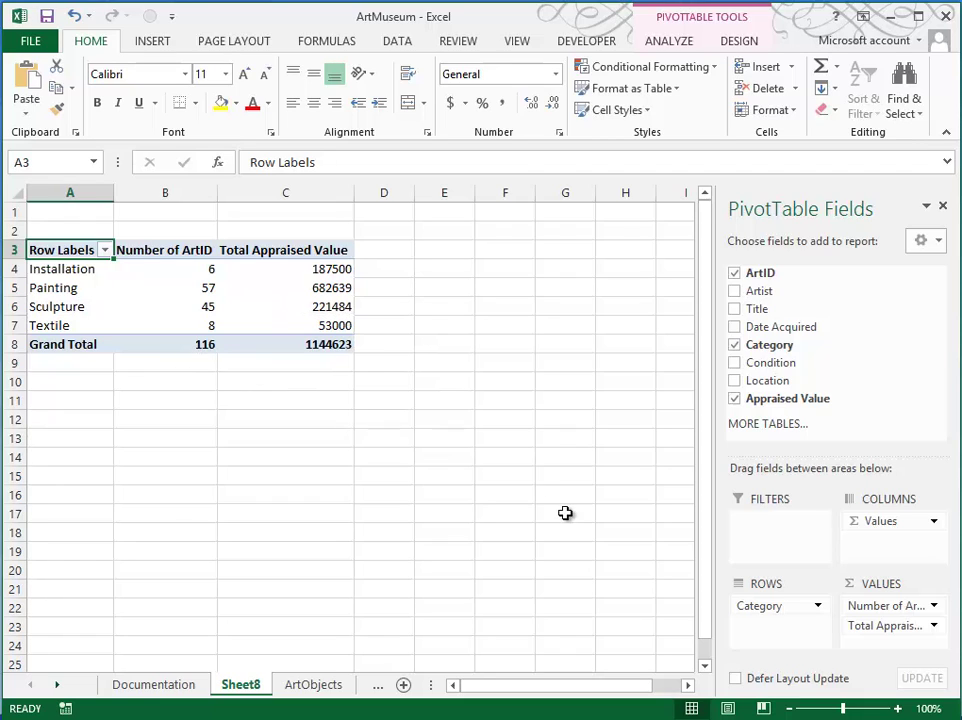
Format the Total Appraised Value field as Currency with 0 decimal places
click(883, 628)
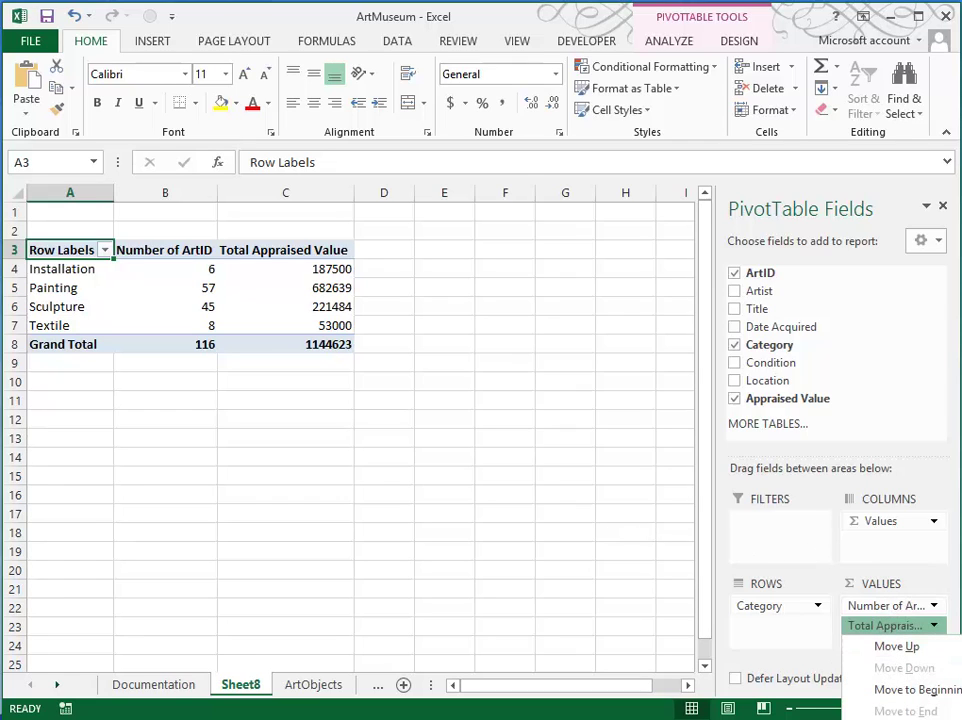
key(n)
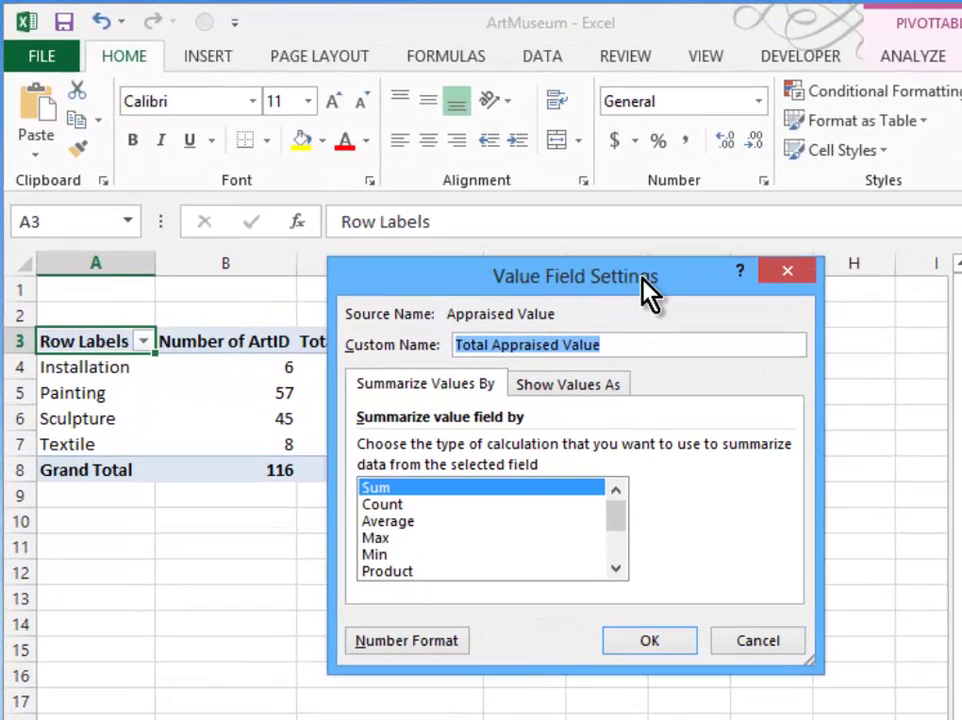
click(436, 644)
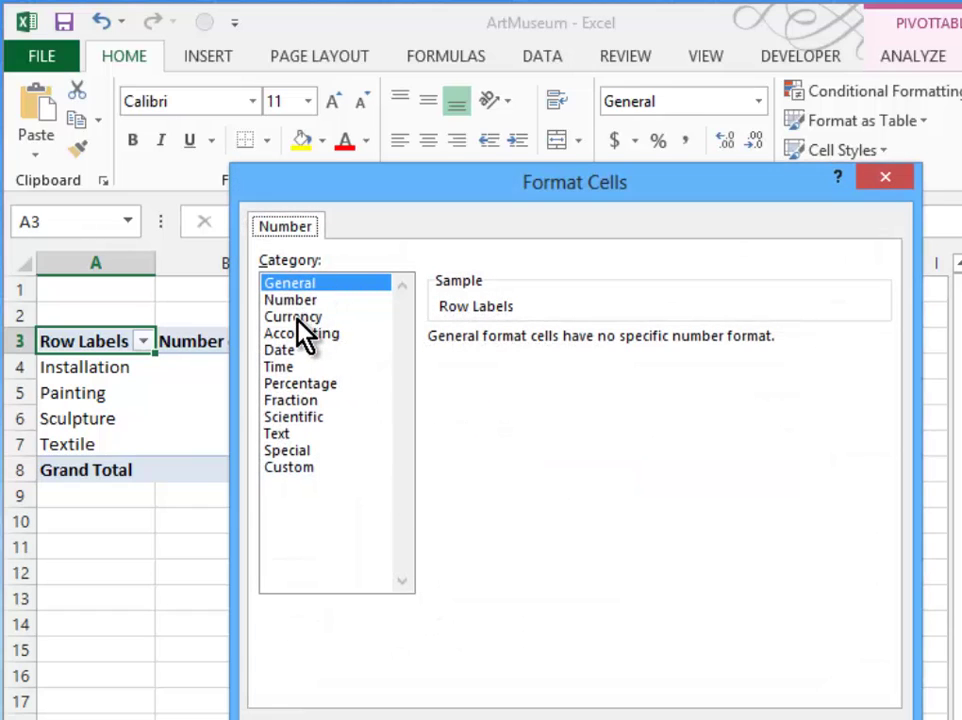
click(297, 318)
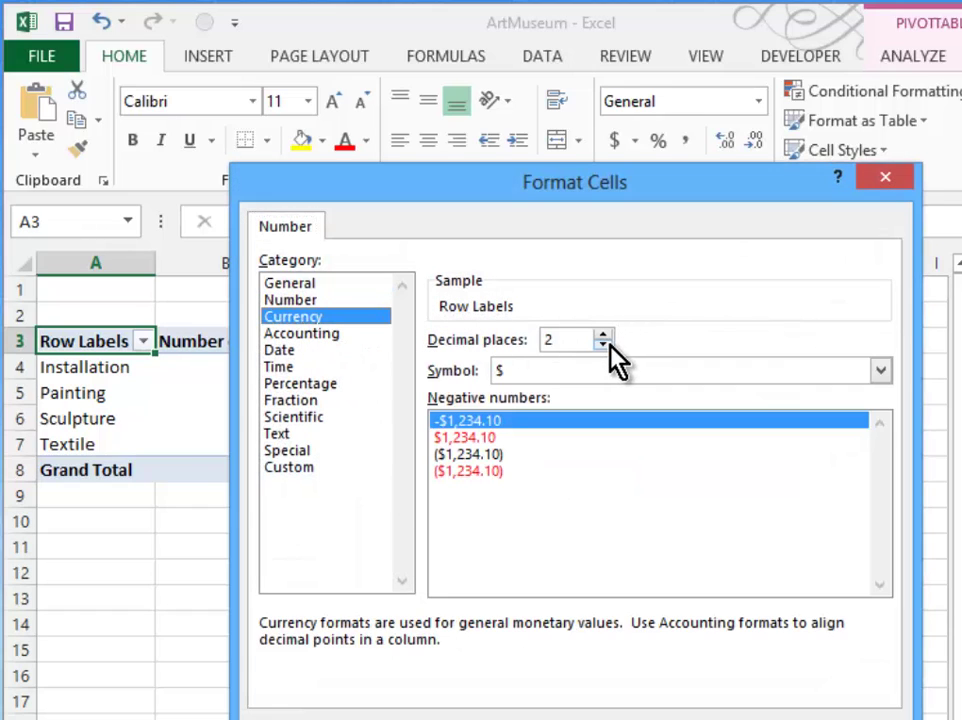
click(604, 345)
click(604, 345)
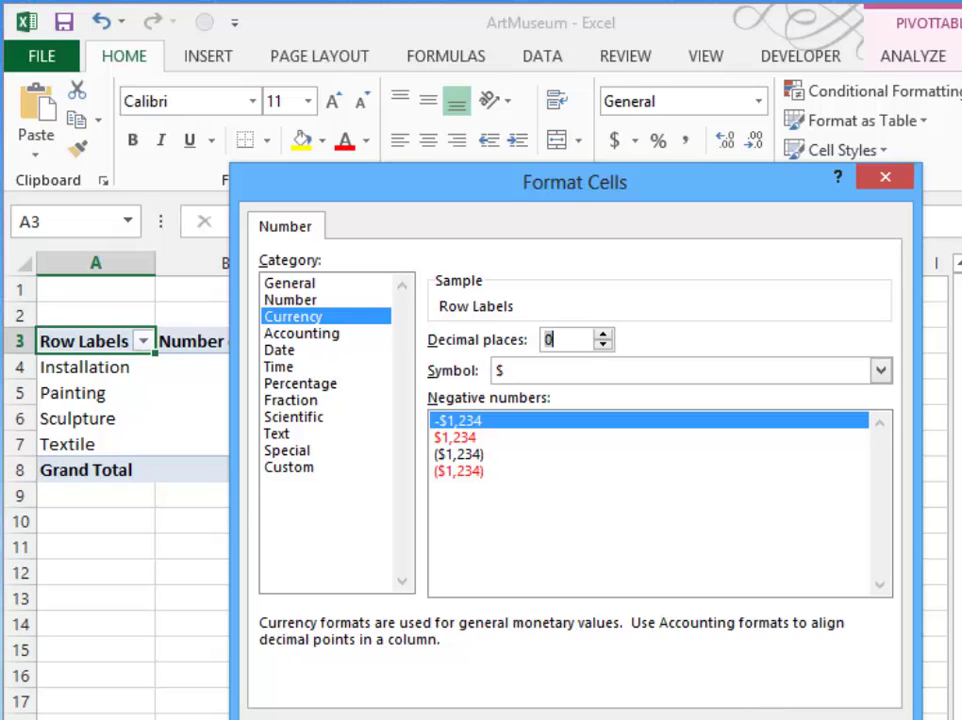
key(Return)
click(664, 638)
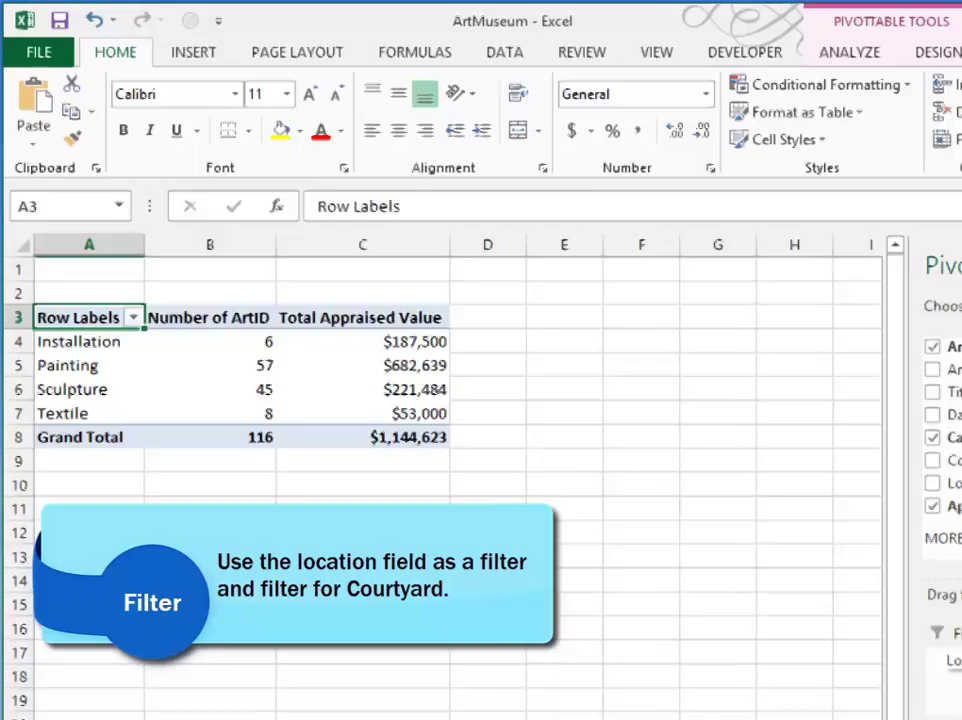
Add Location as a report filter and filter it to Courtyard only
drag(820, 414, 797, 523)
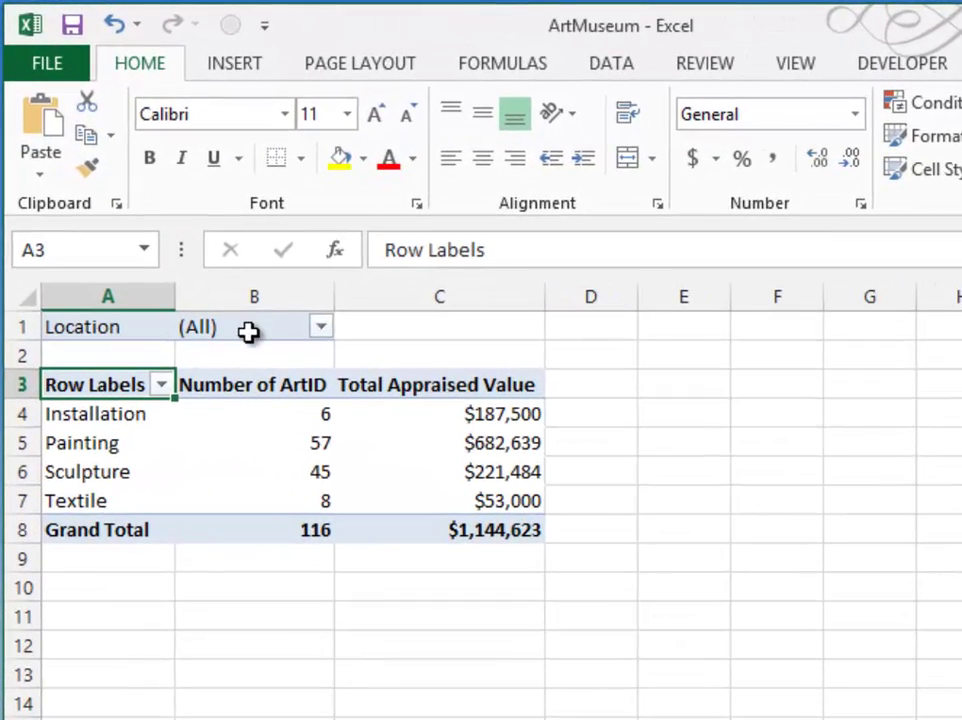
click(320, 327)
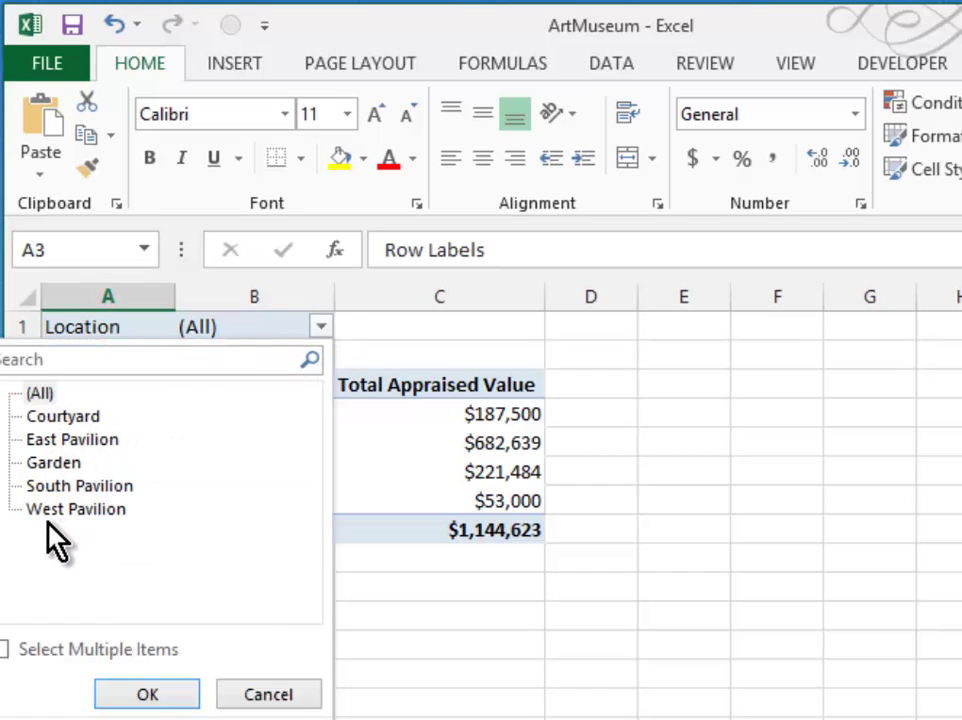
click(62, 416)
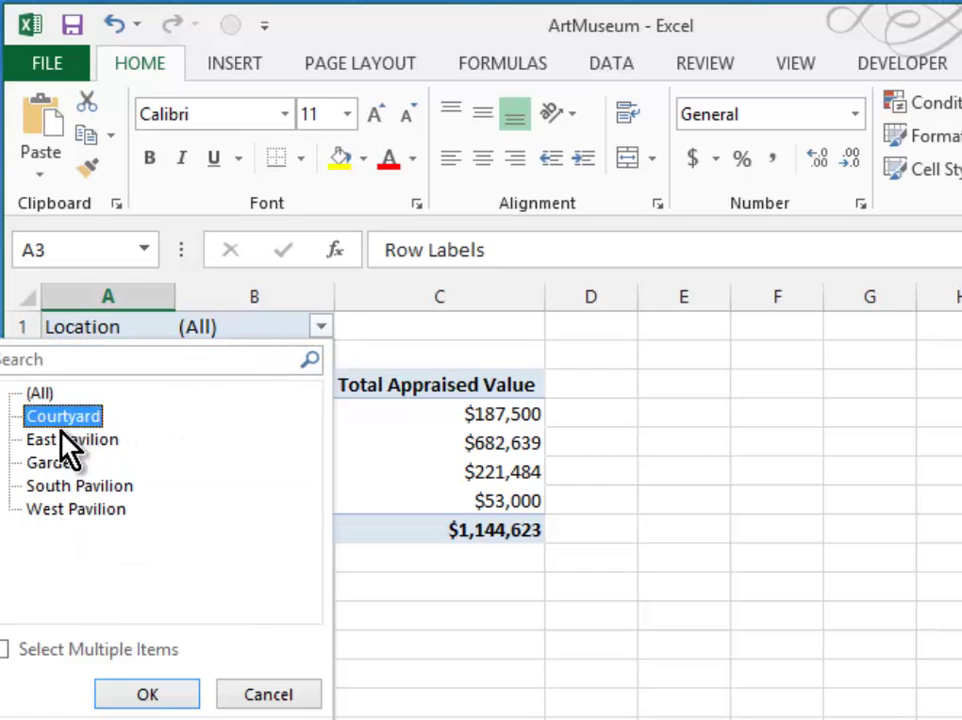
click(133, 692)
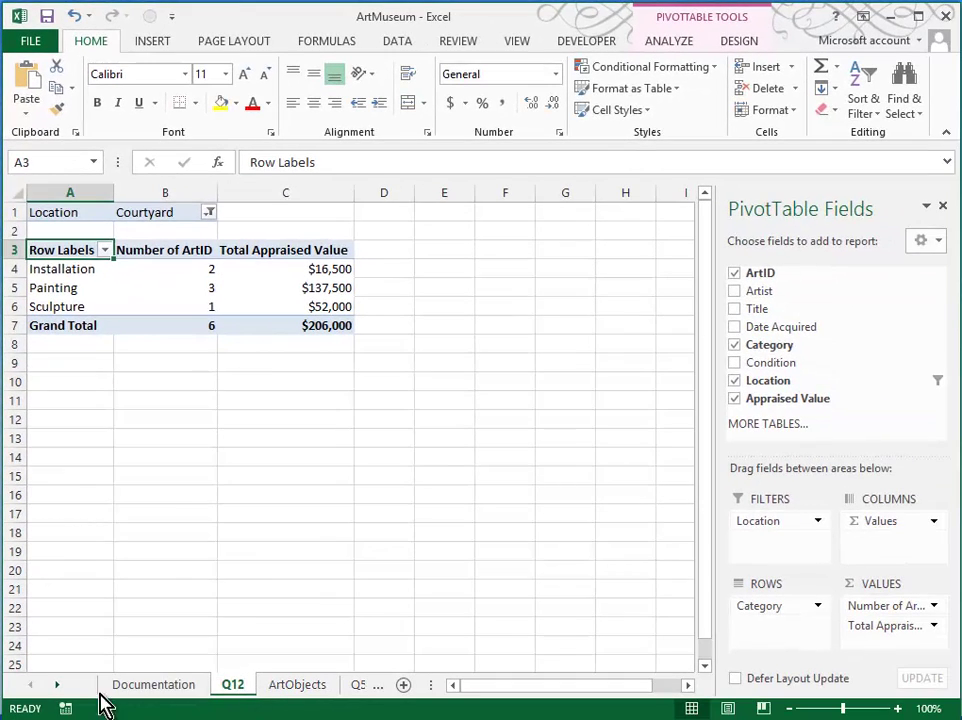
Move the Q12 sheet tab so it sits after Q10-11 and before Sheet3
mouse_move(268, 692)
mouse_down()
mouse_move(399, 679)
mouse_move(276, 683)
mouse_up()
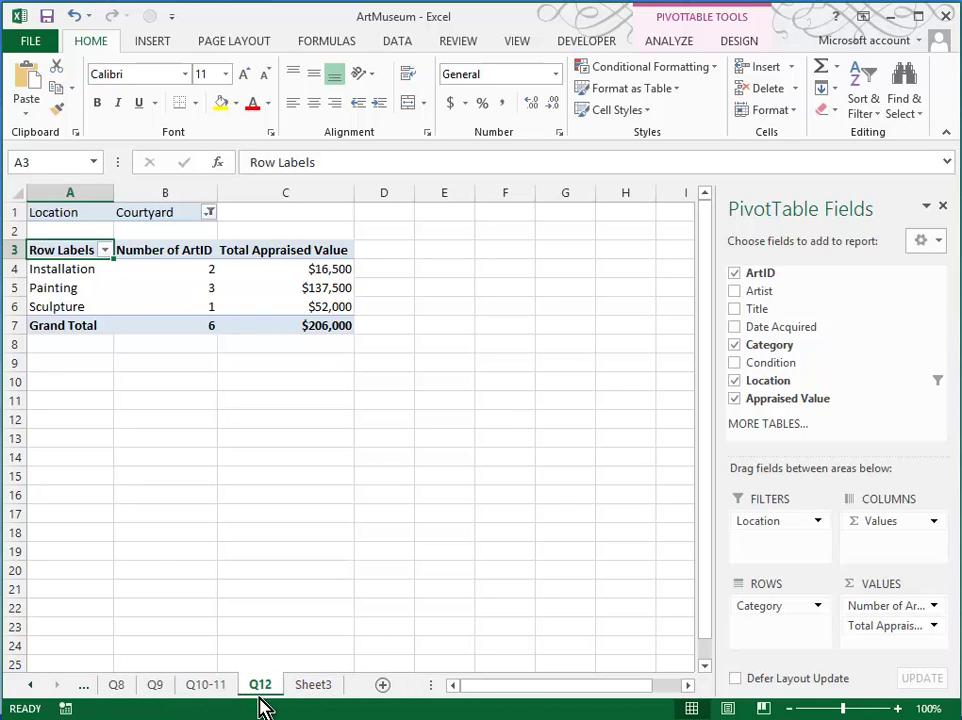